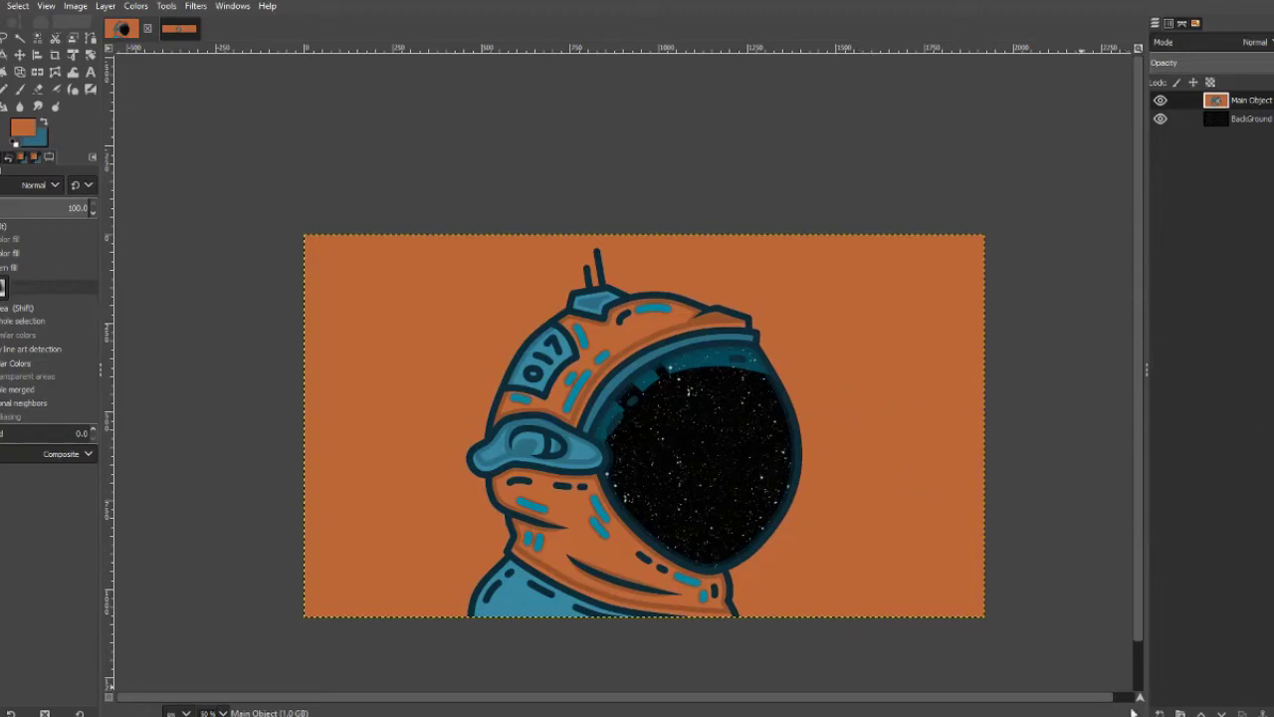
Examine the astronaut helmet artwork and select its Main Object and BackGround layers in turn
scroll(1044, 289, up, 1)
drag(906, 276, 967, 346)
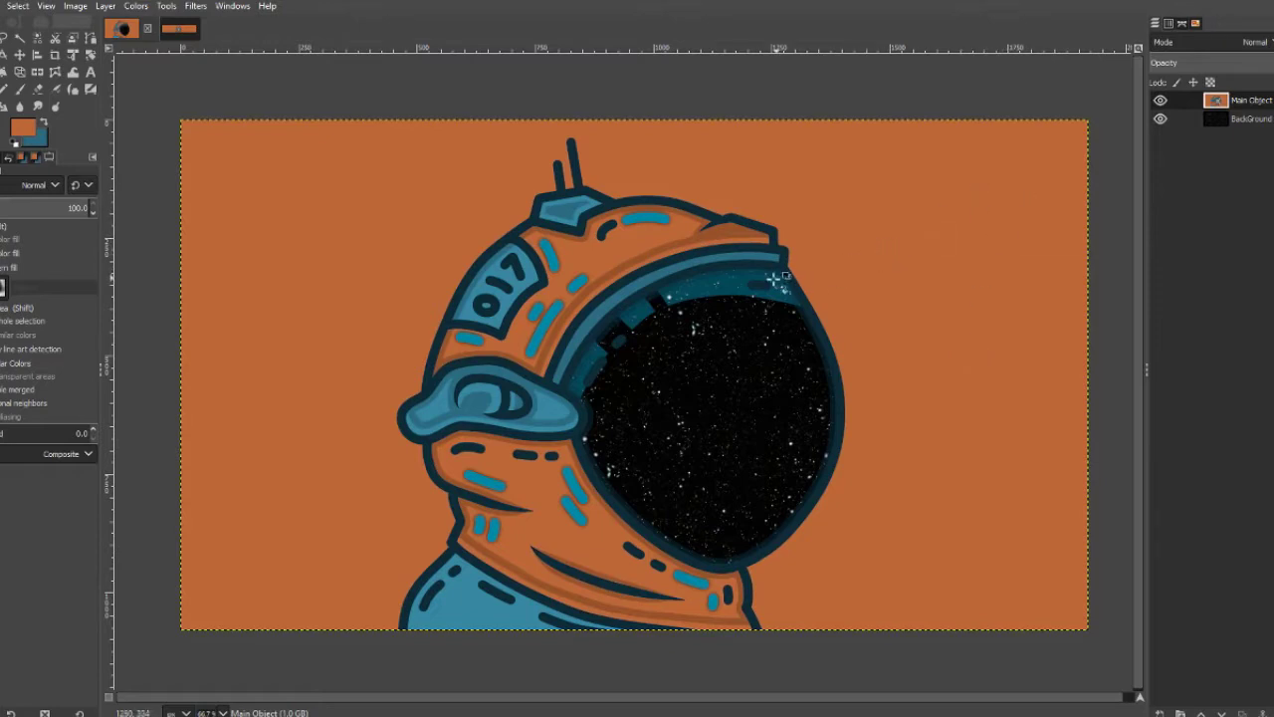
click(1251, 119)
click(1254, 104)
click(1250, 118)
click(1249, 106)
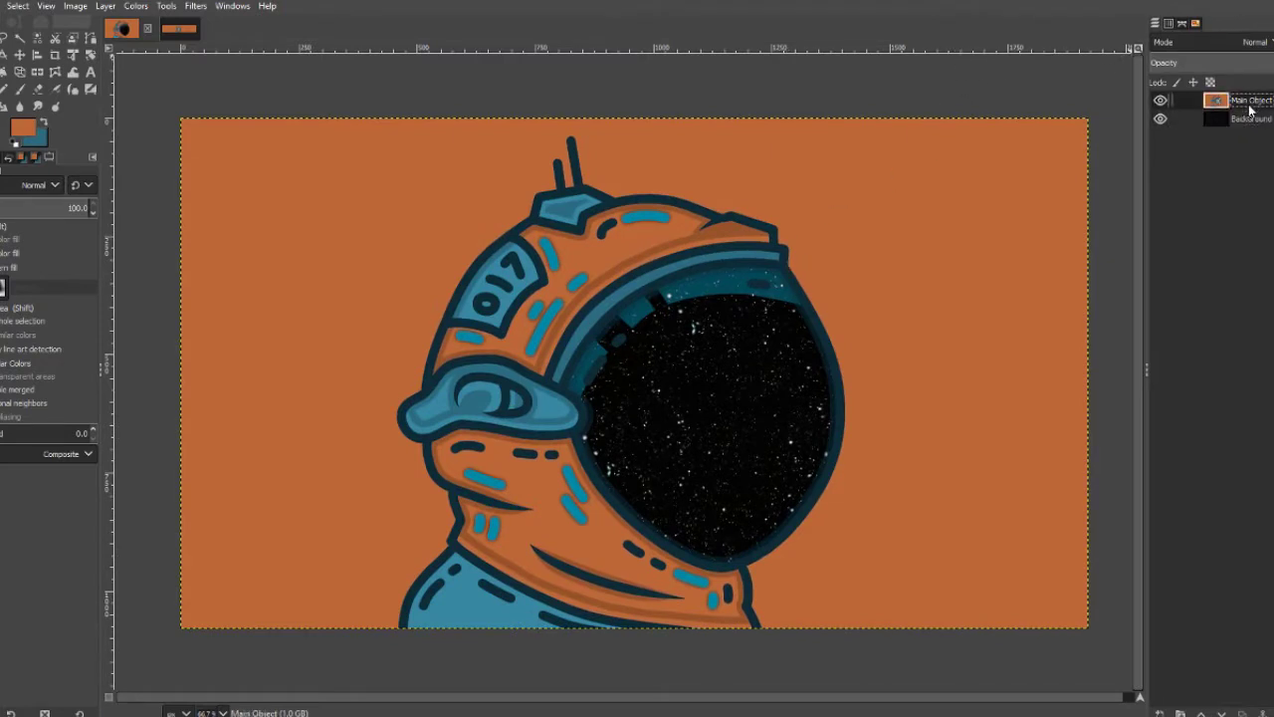
click(1244, 121)
drag(999, 213, 1007, 208)
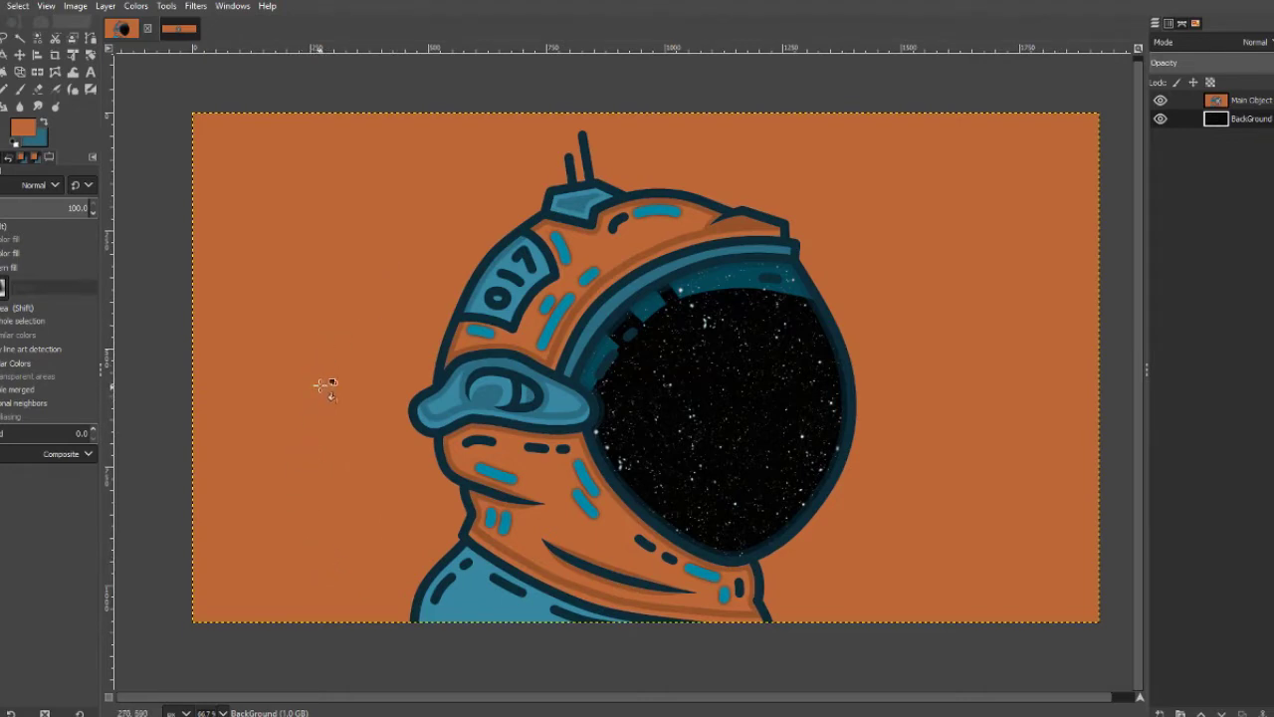
Paint a freehand teal stroke beside the helmet, try moving the layer, and undo both changes
click(19, 88)
click(44, 121)
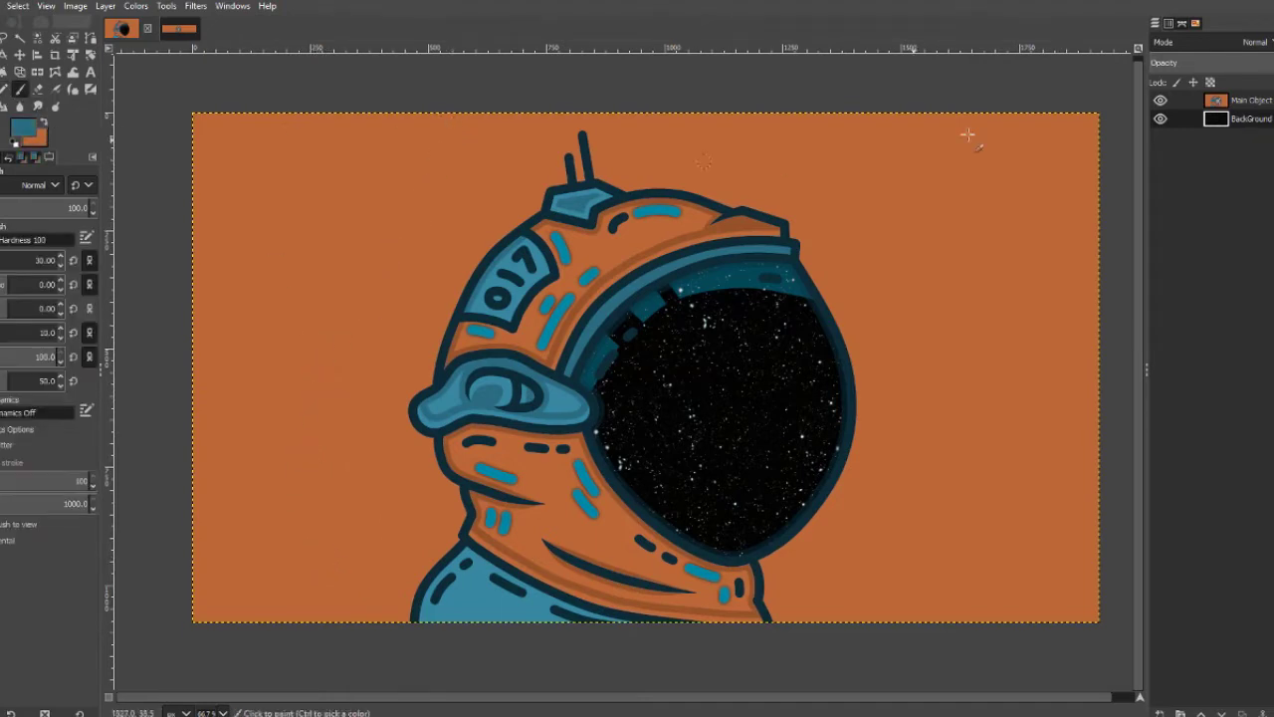
mouse_move(277, 227)
mouse_down()
mouse_move(234, 390)
mouse_move(296, 619)
mouse_up()
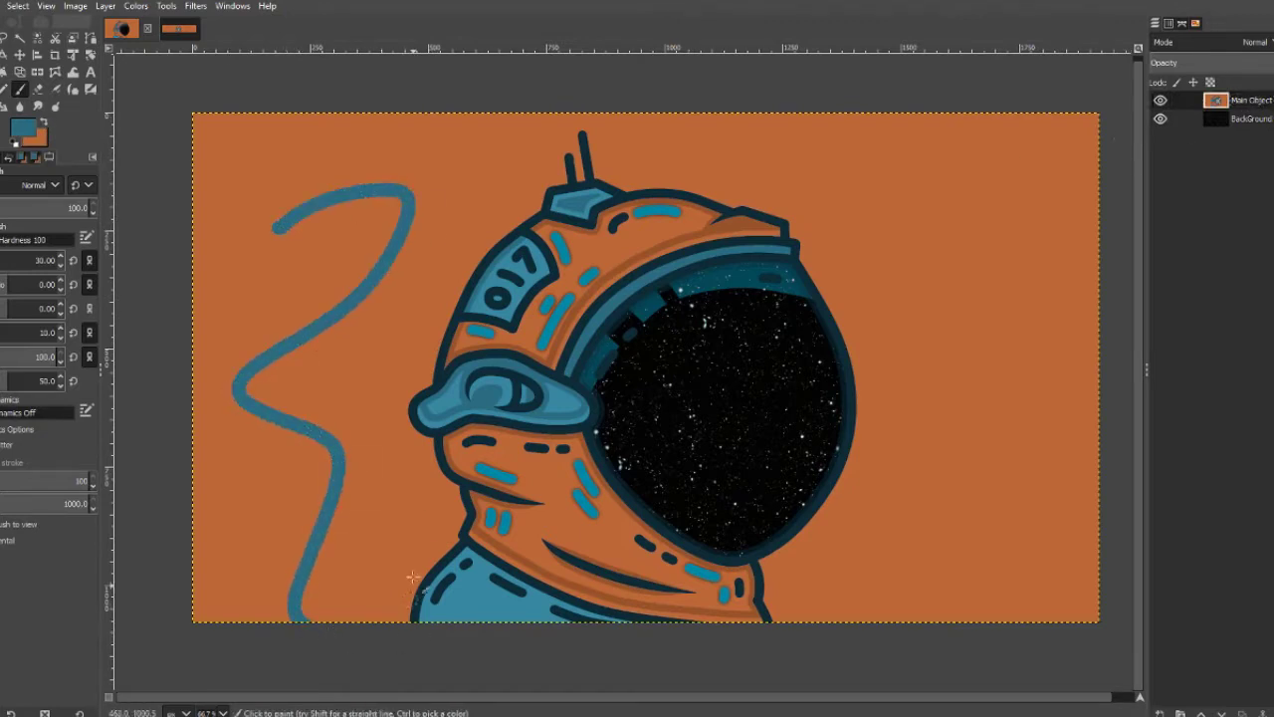
key(m)
mouse_move(943, 318)
mouse_down()
mouse_move(1023, 318)
mouse_move(1012, 318)
mouse_up()
key(ctrl+z)
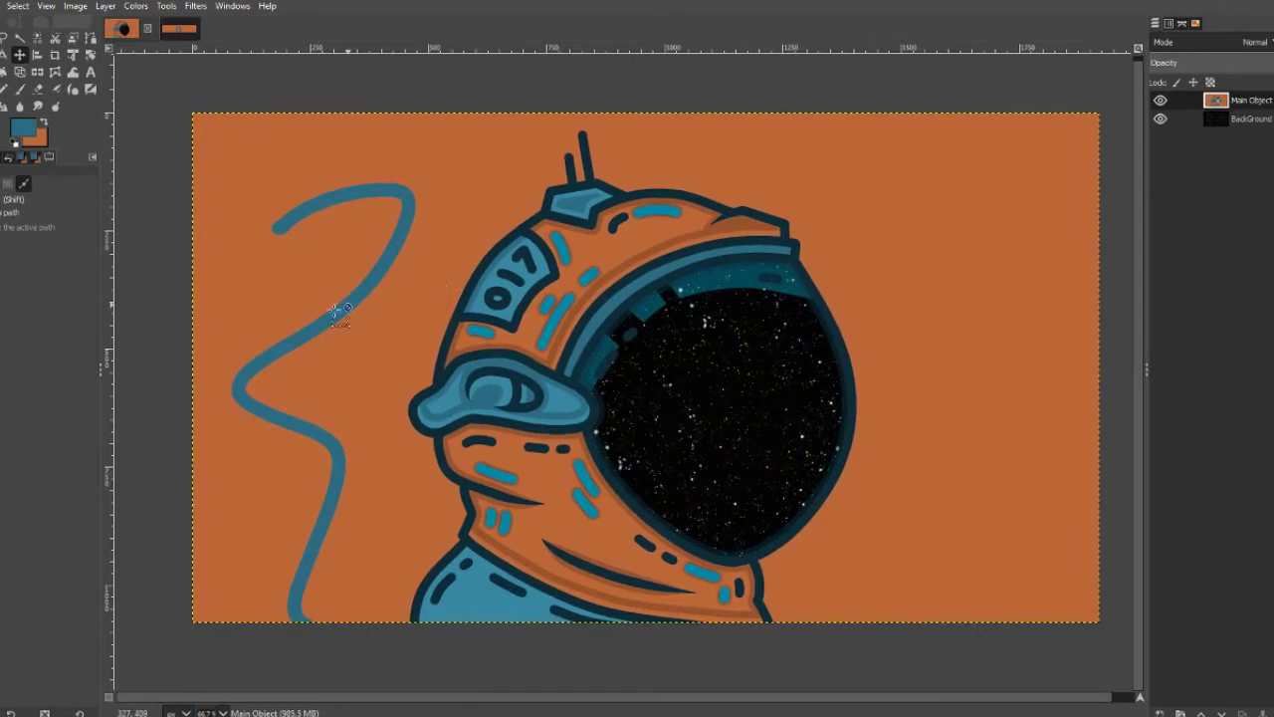
key(ctrl+z)
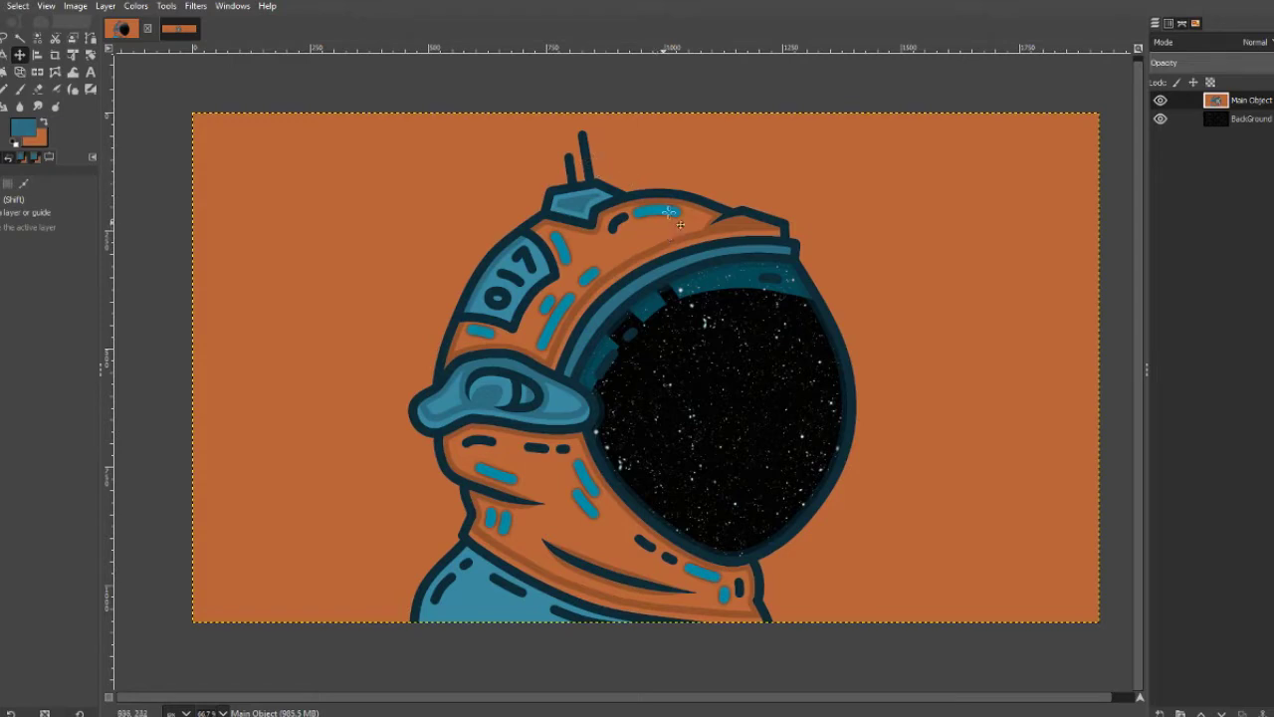
Hide and show the Main Object layer to view the starfield beneath it
mouse_move(822, 253)
mouse_down()
mouse_move(844, 232)
mouse_move(833, 237)
mouse_up()
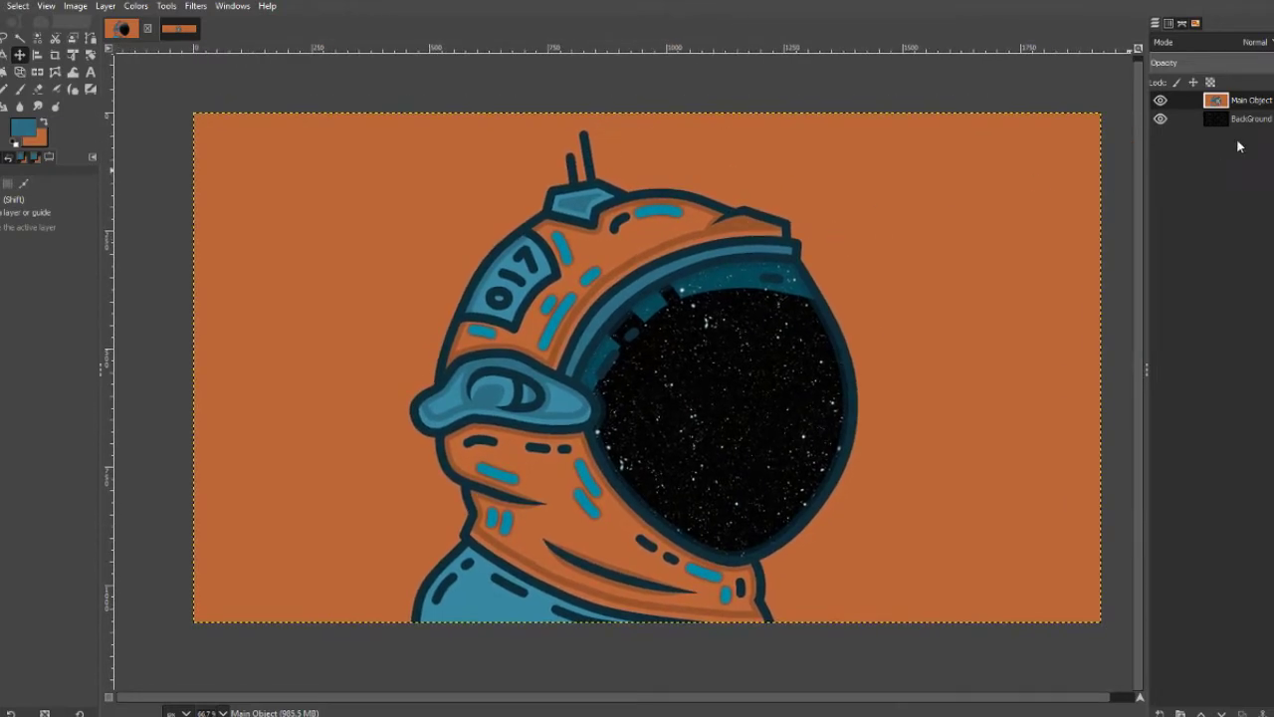
click(1161, 100)
click(1160, 100)
mouse_move(965, 191)
mouse_down()
mouse_move(767, 199)
mouse_move(1136, 199)
mouse_move(964, 194)
mouse_up()
Examine the wide version of the helmet image with its transparent visor, and return to the two-layer image
click(179, 30)
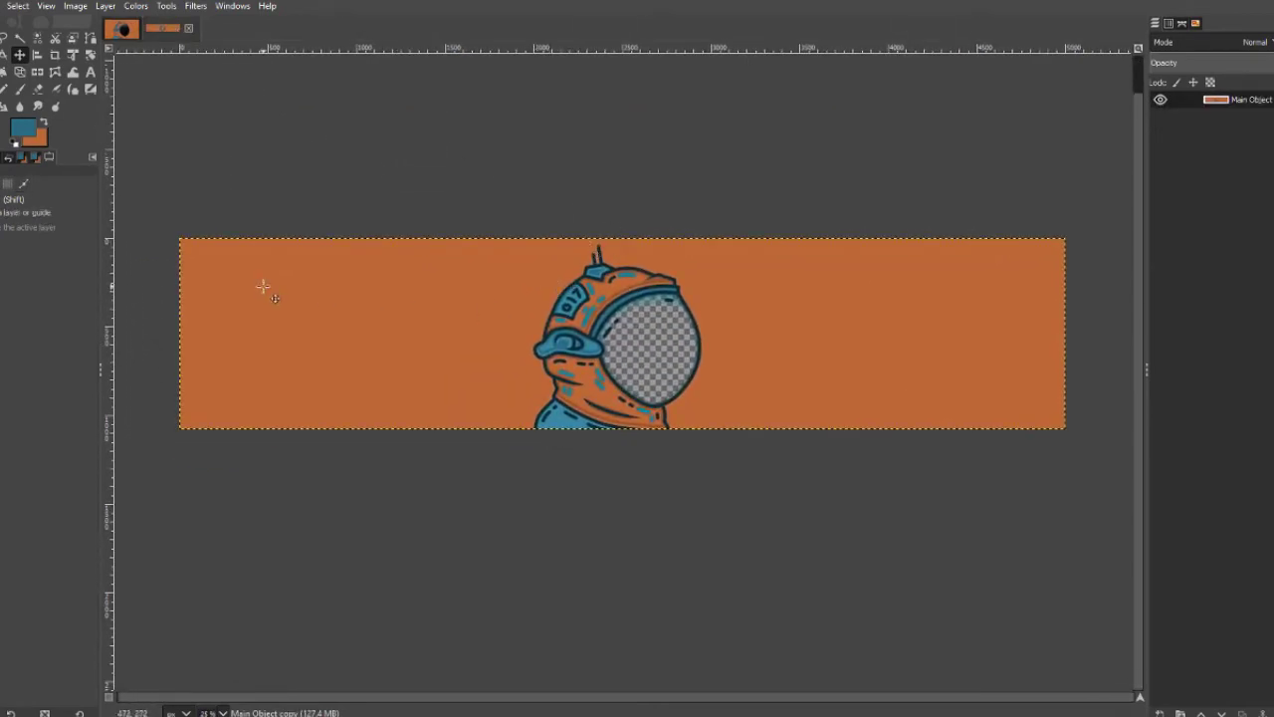
scroll(667, 309, up, 2)
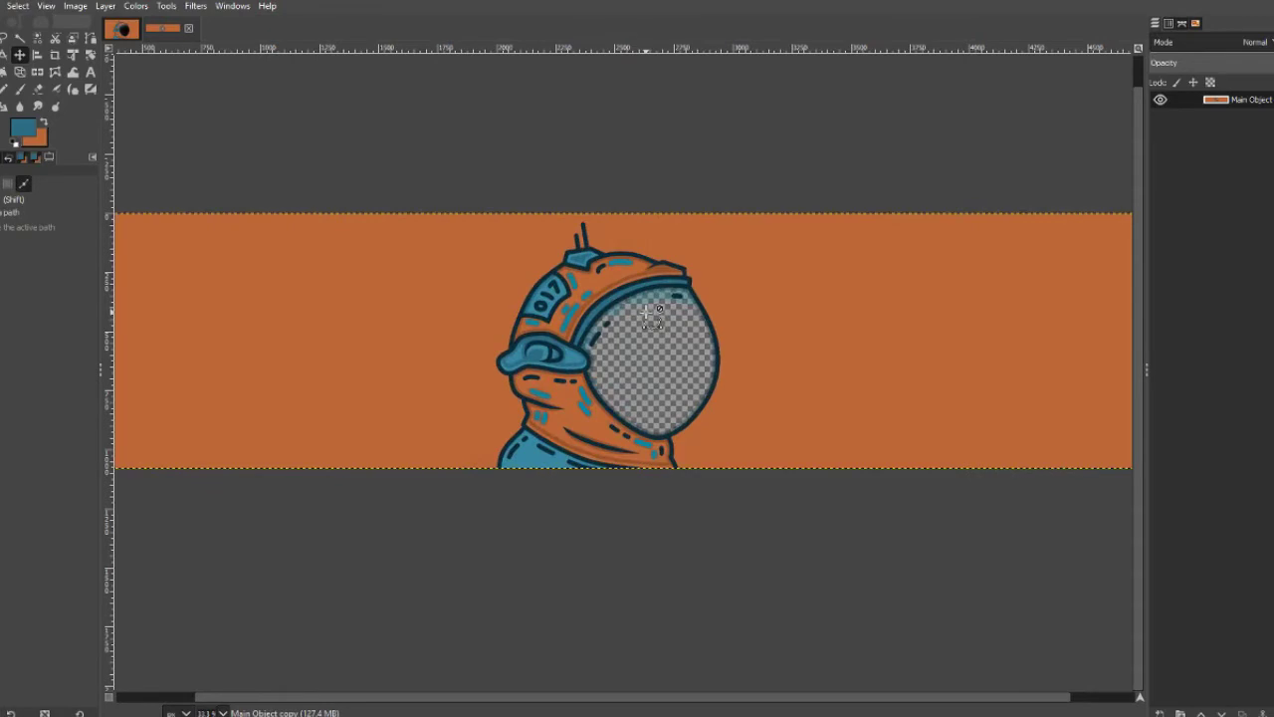
drag(673, 306, 649, 311)
click(1, 6)
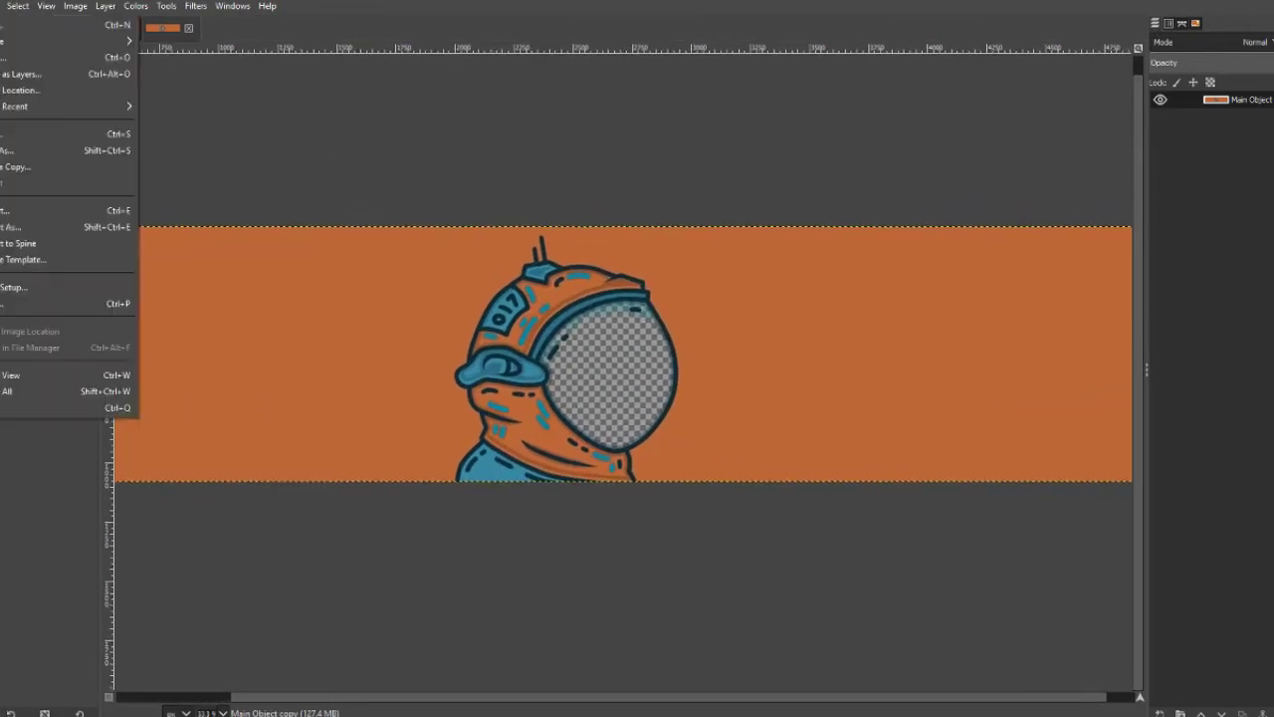
click(444, 133)
click(119, 29)
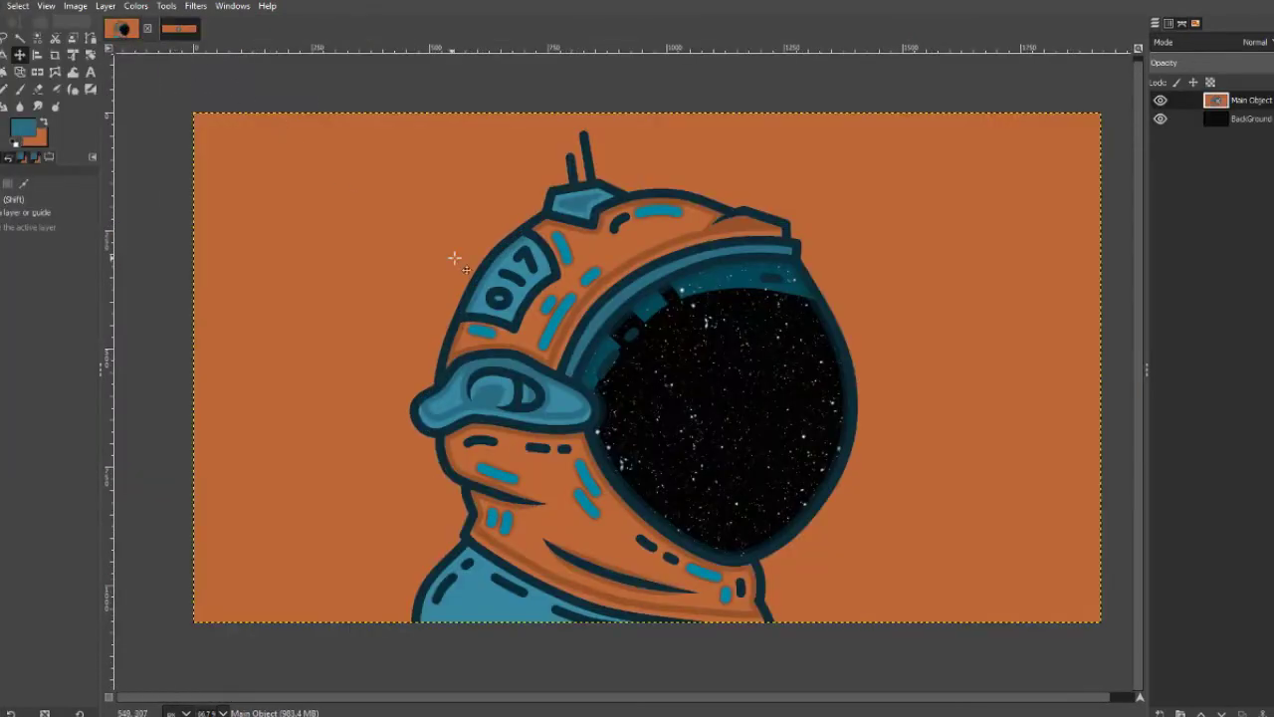
Try sliding the Main Object layer sideways over the starfield, and undo the moves
drag(336, 282, 796, 294)
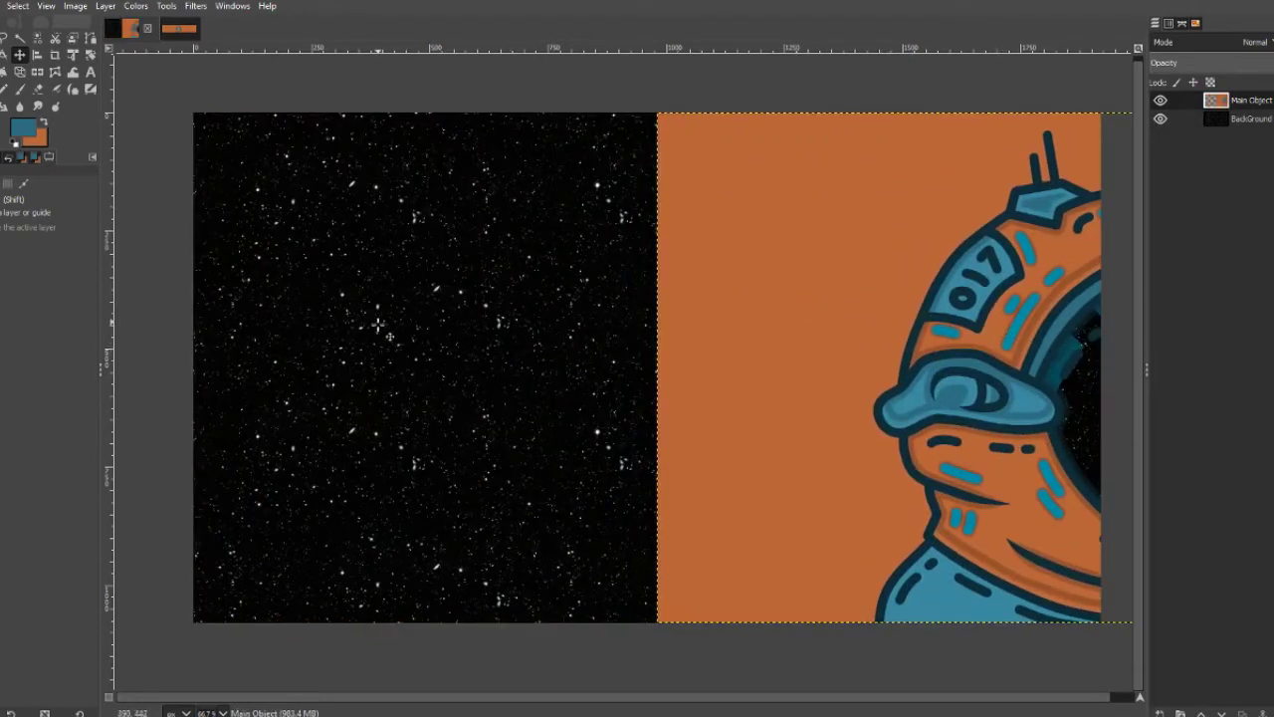
drag(857, 302, 388, 276)
key(ctrl+z)
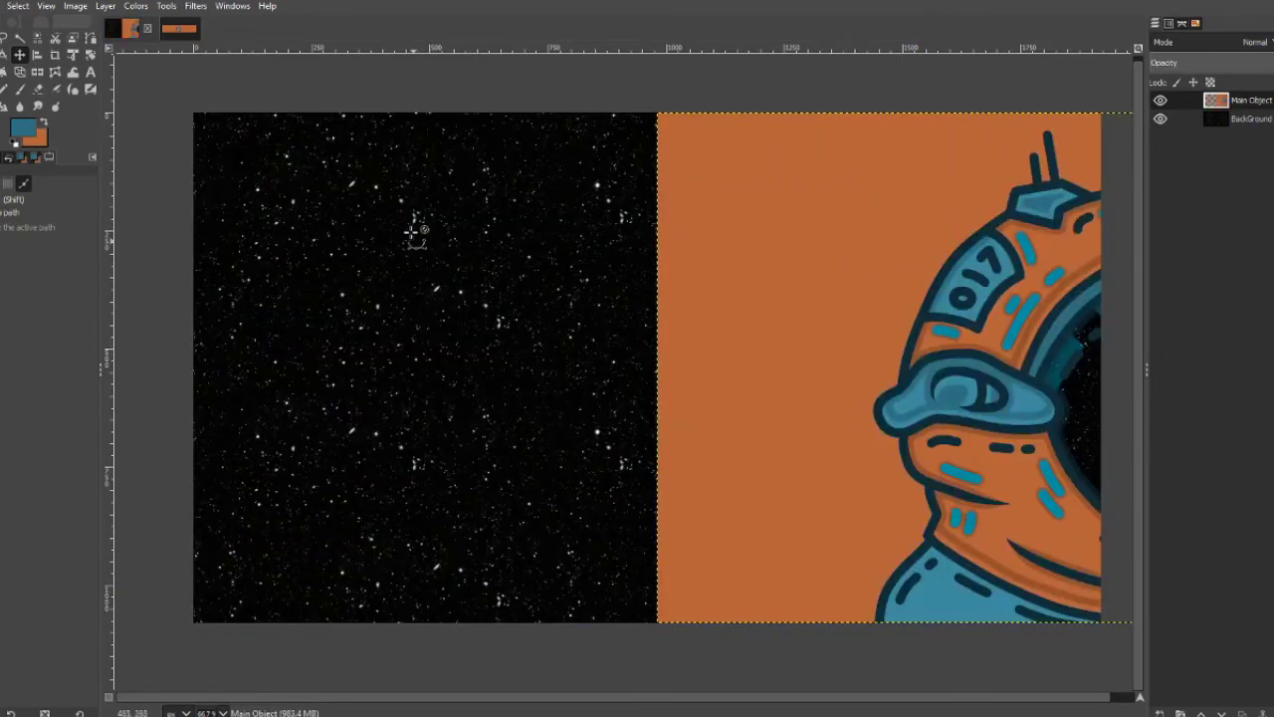
key(ctrl+z)
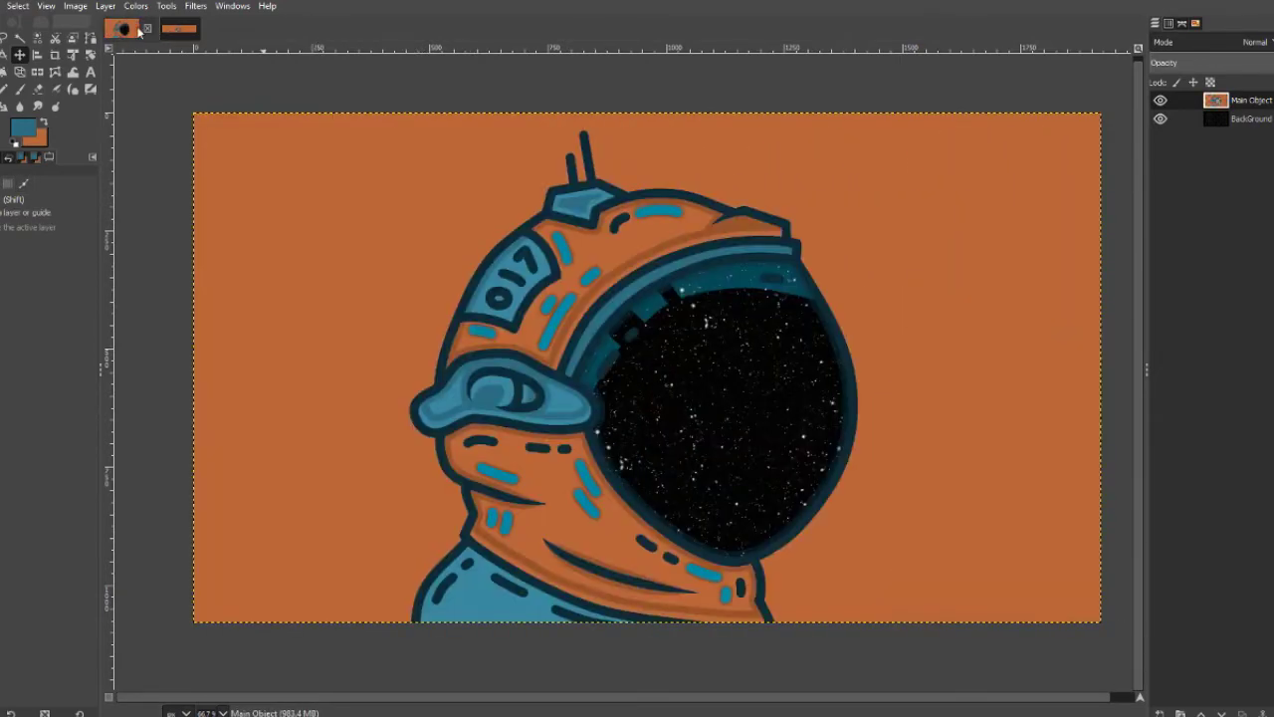
Export the wide helmet image to the Desktop as Space1.png, replacing the existing file
click(177, 28)
click(2, 6)
mouse_move(0, 6)
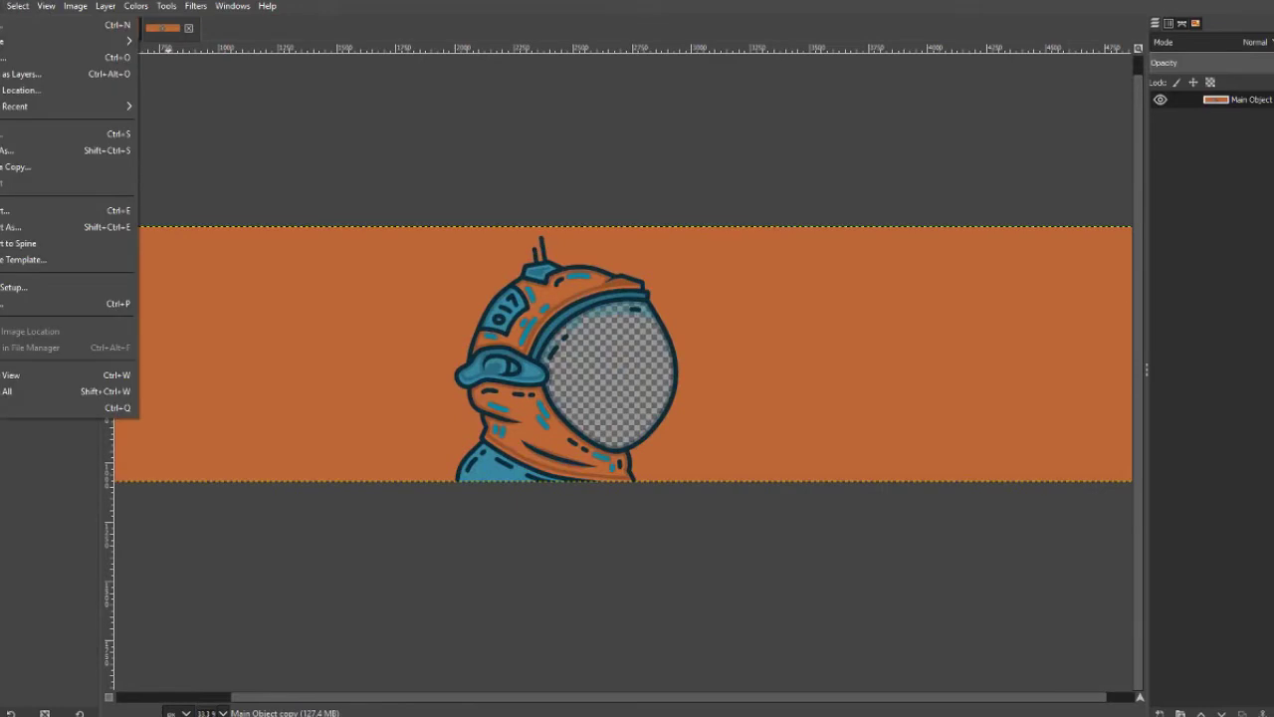
click(9, 227)
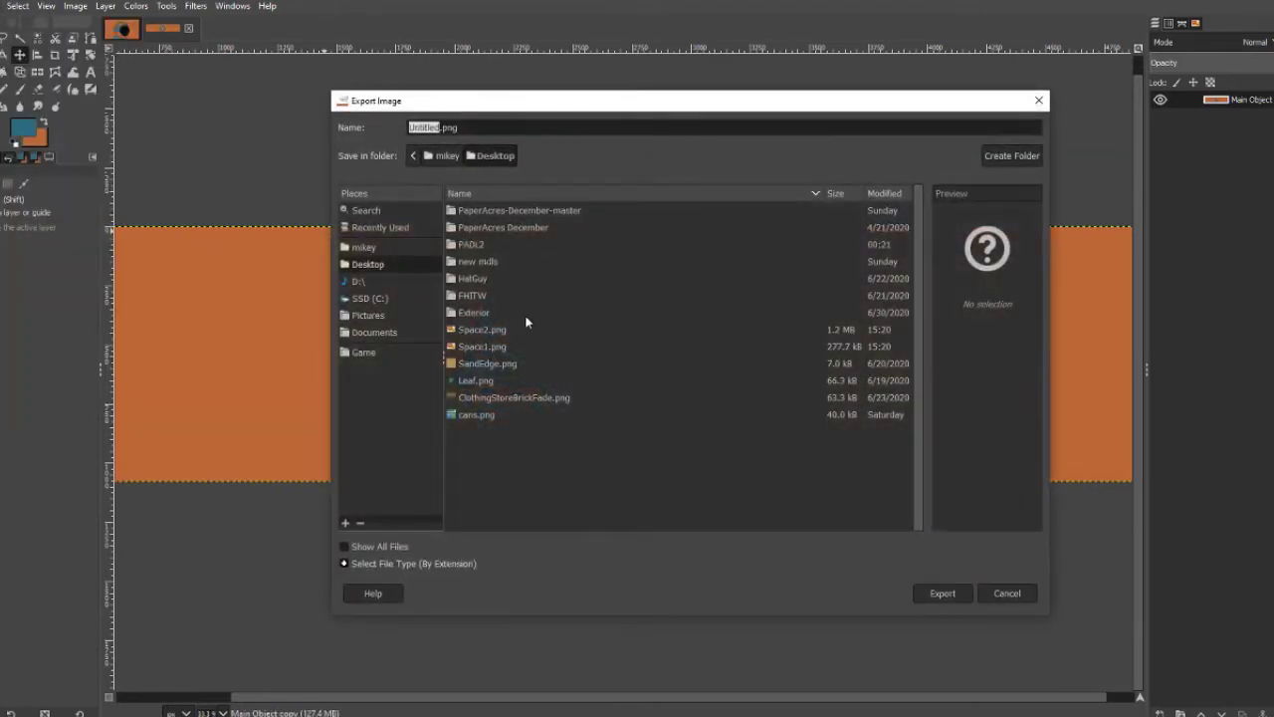
click(488, 347)
click(940, 592)
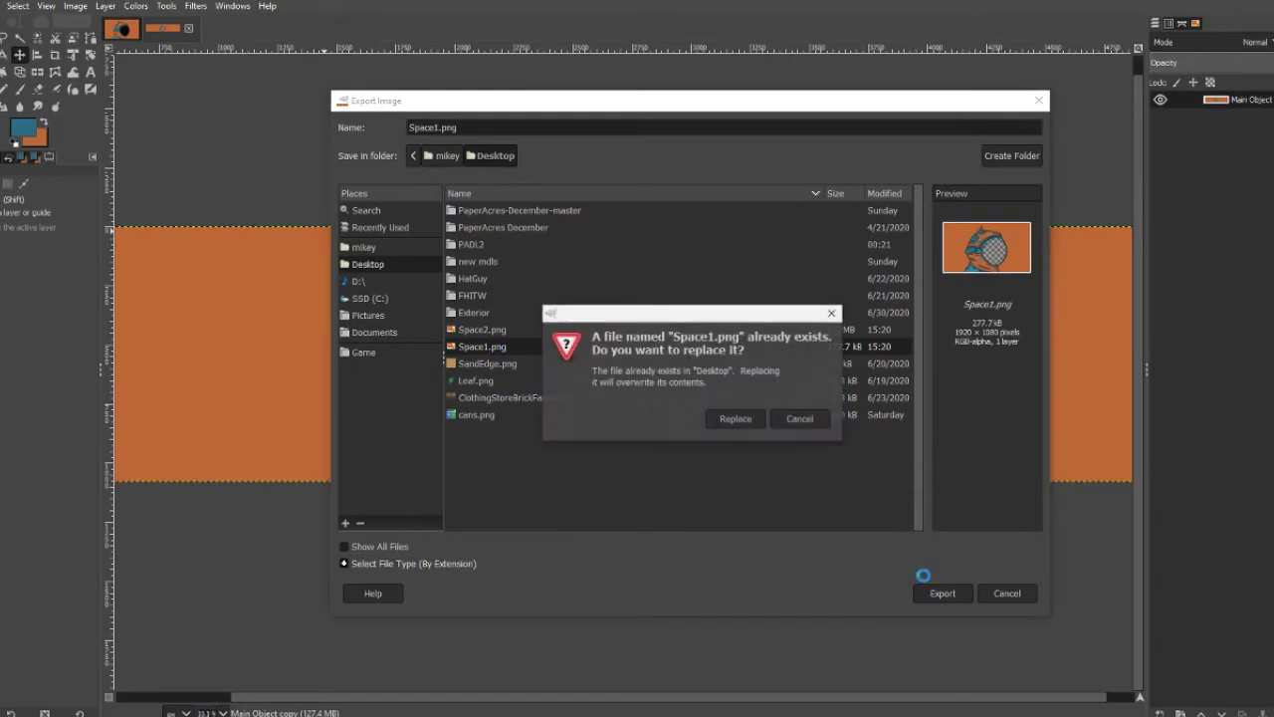
click(742, 420)
click(643, 524)
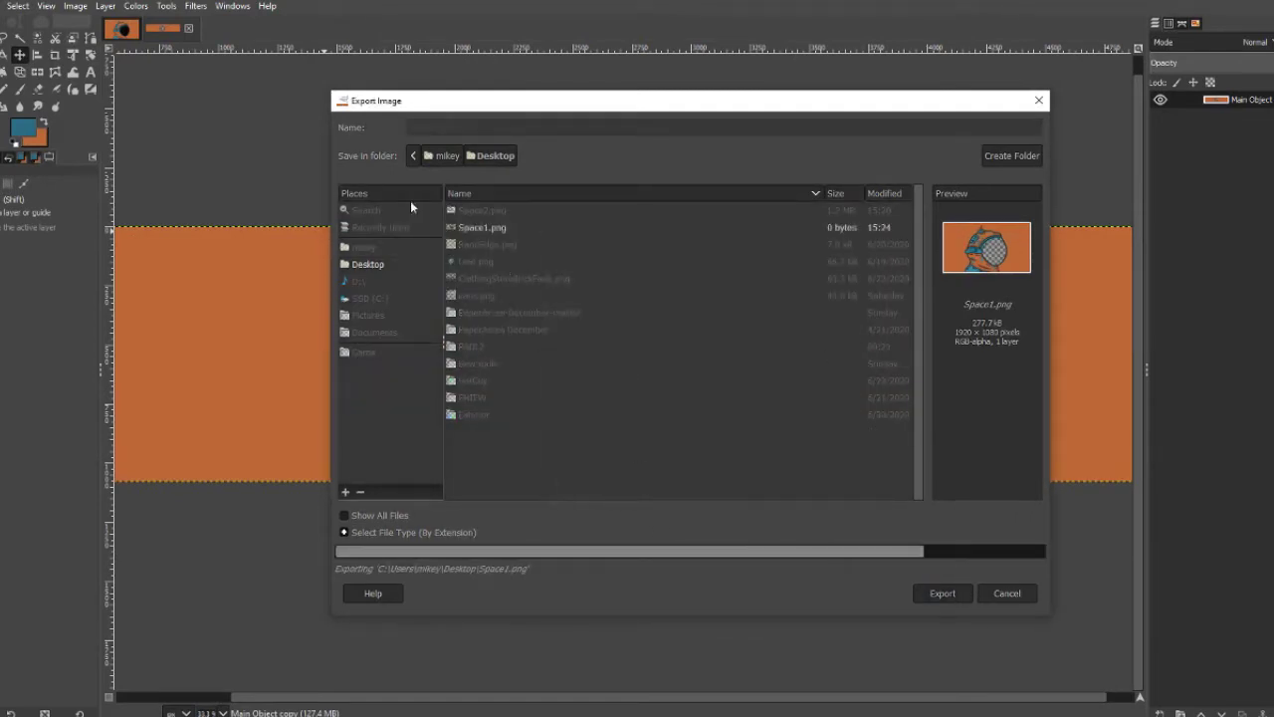
Hide the Main Object layer in the two-layer image and export the starfield to Space2.png
click(121, 28)
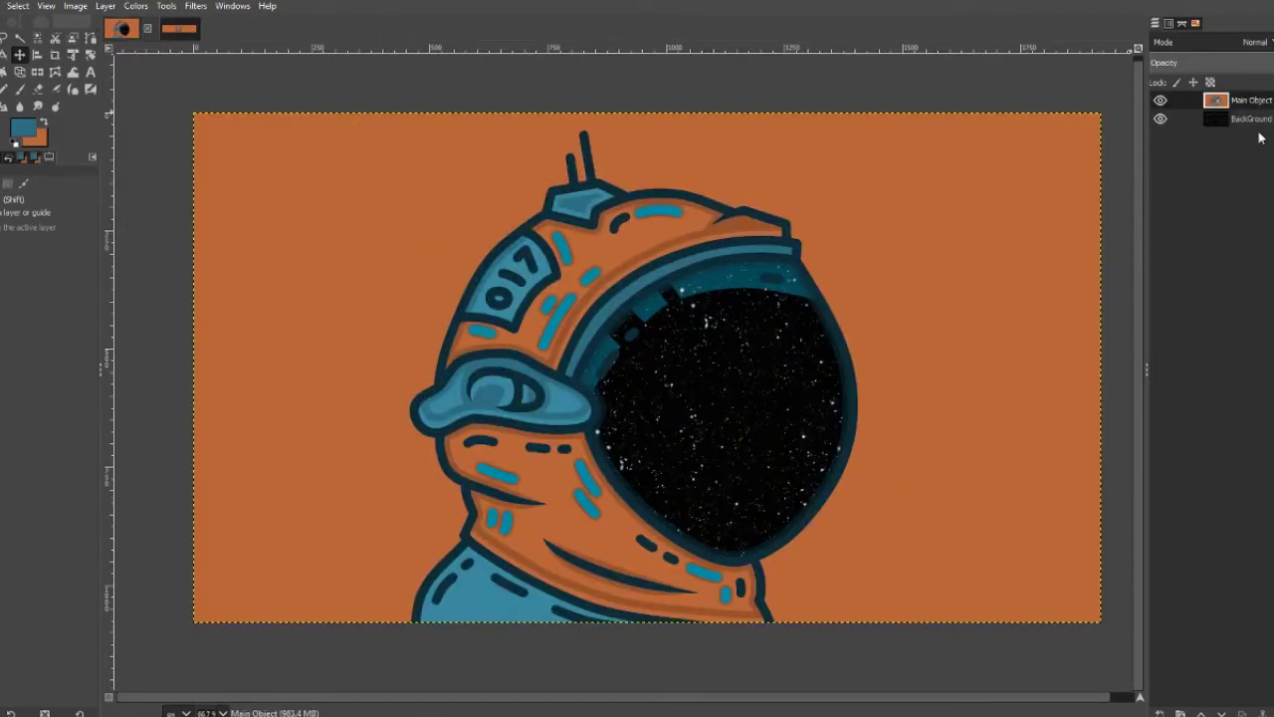
click(1160, 101)
click(2, 6)
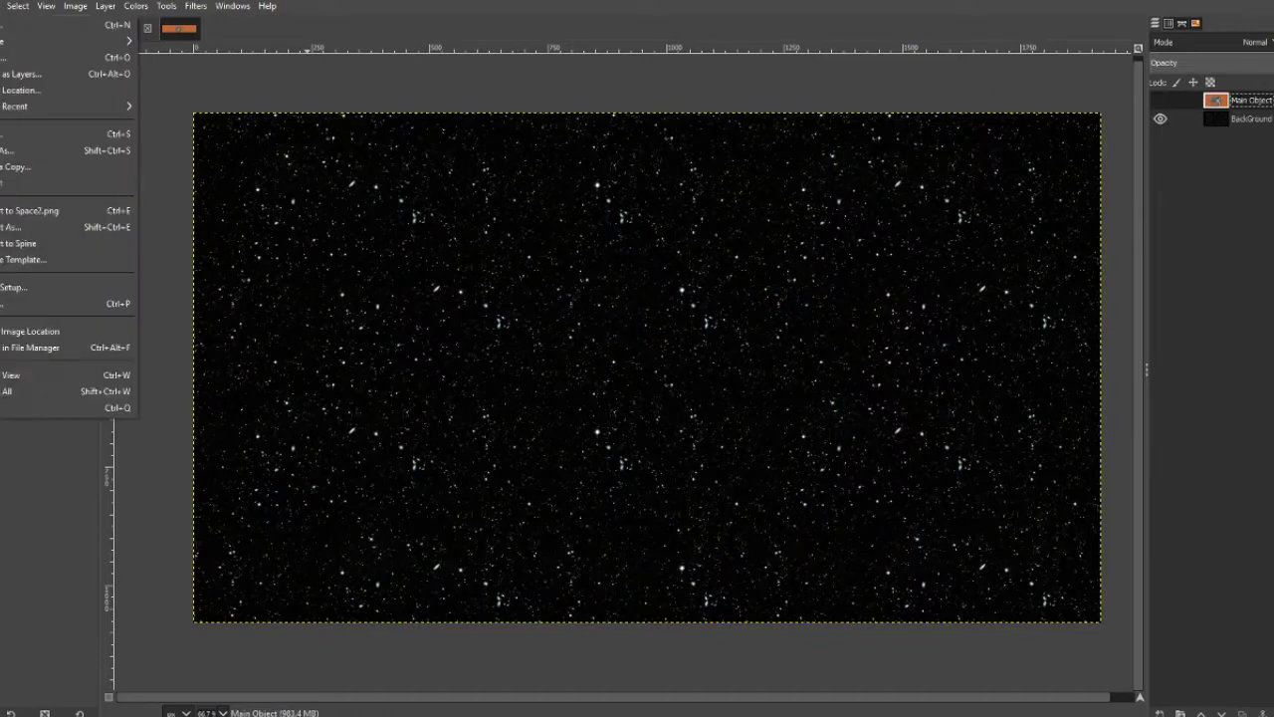
click(24, 207)
Switch to Vegas Pro and place Space1.png on the upper track and Space2.png on the lower, both starting at zero and about 21 seconds long
key(alt+Tab)
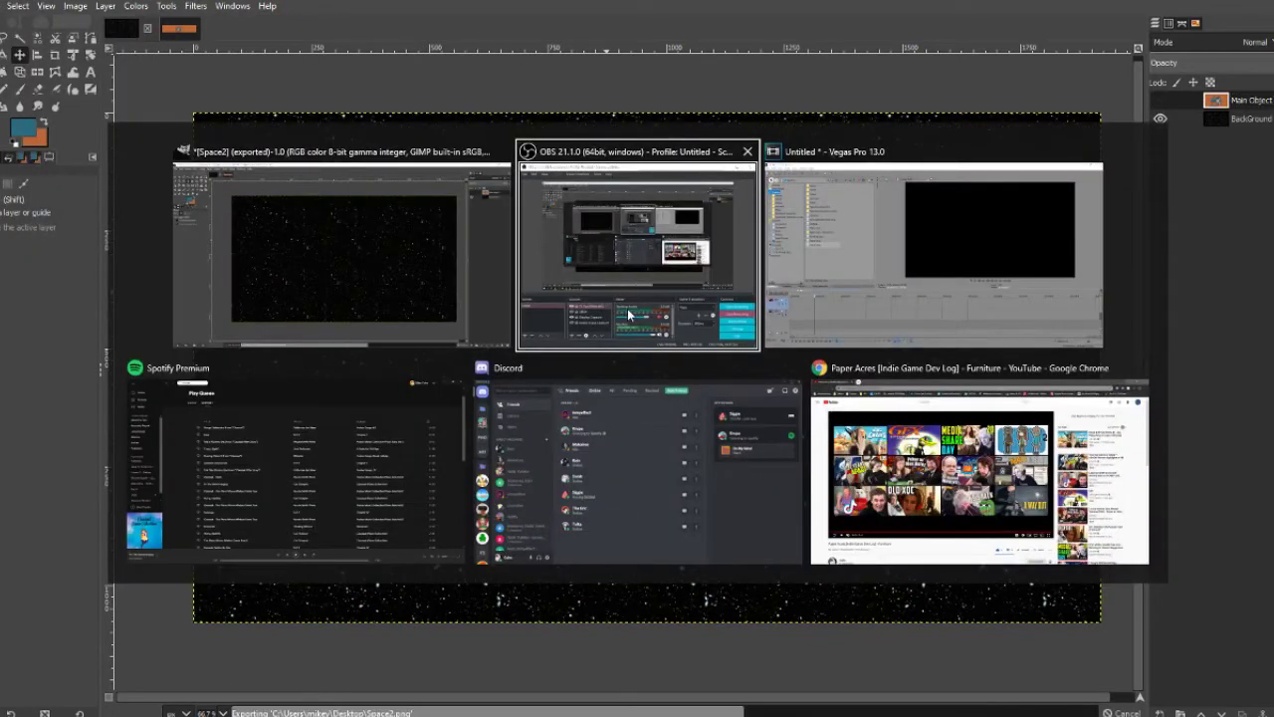
click(858, 229)
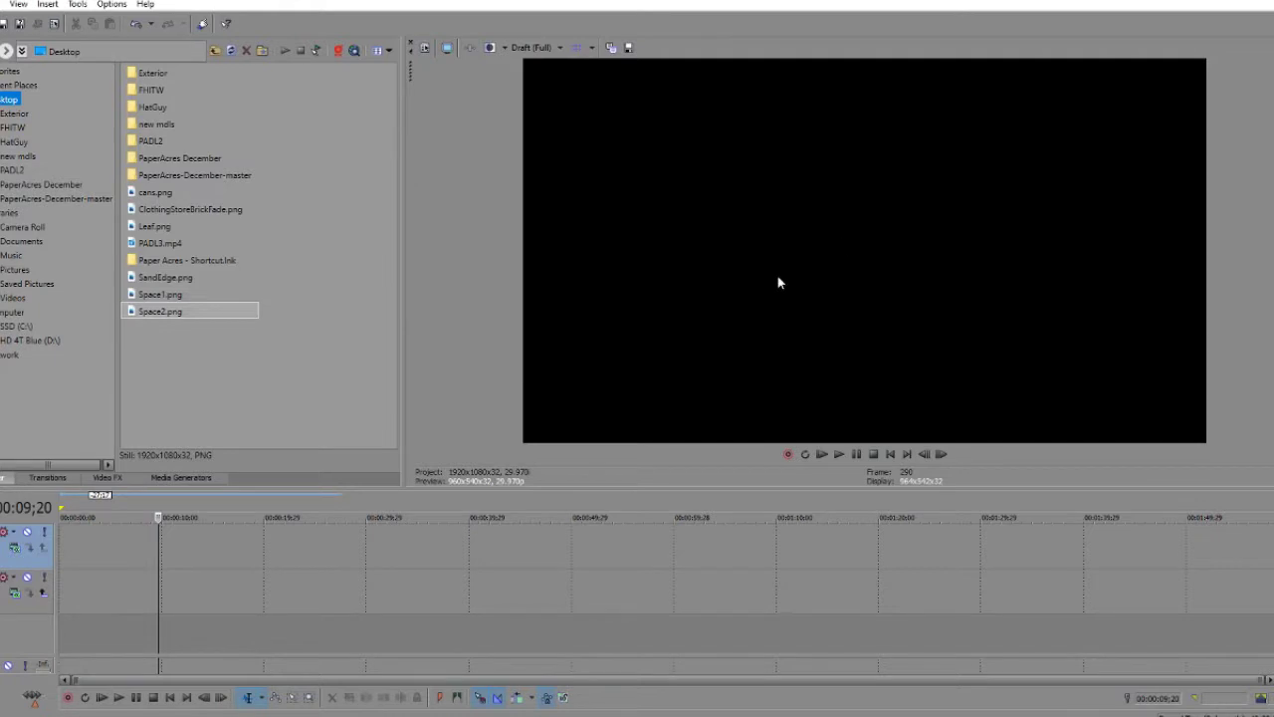
drag(160, 294, 96, 544)
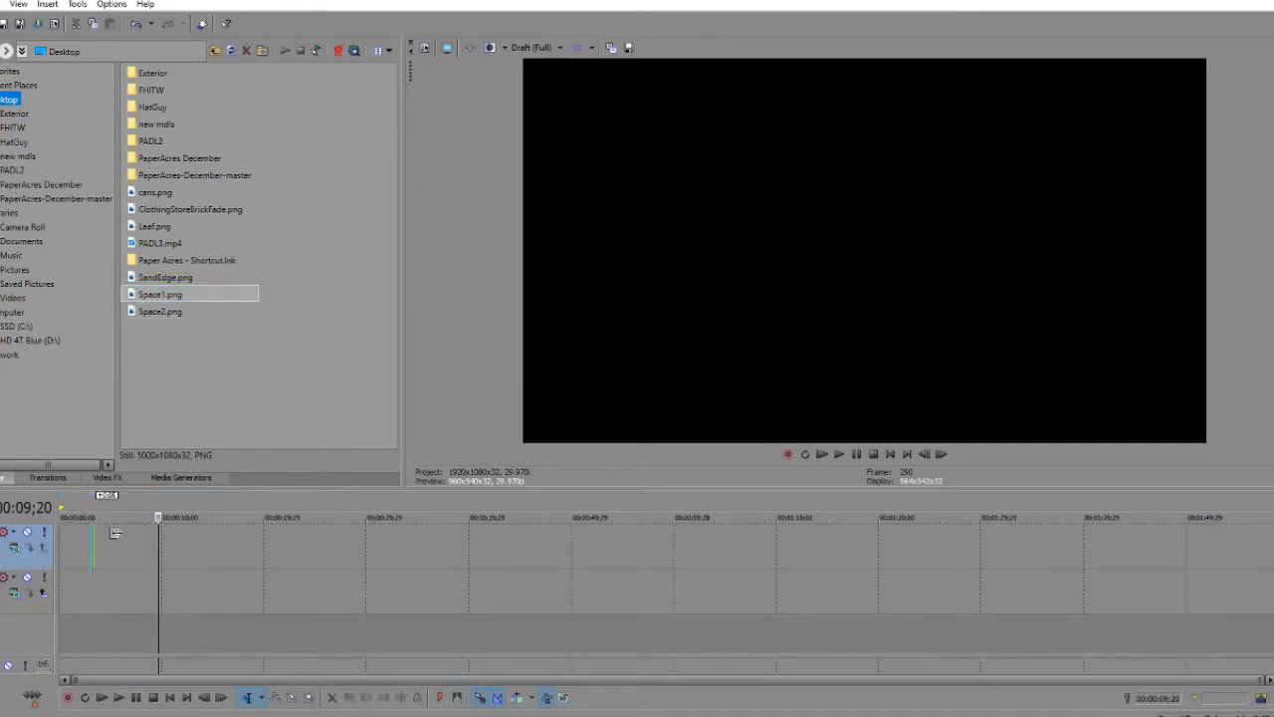
drag(179, 314, 356, 590)
drag(97, 587, 304, 594)
drag(215, 595, 57, 550)
click(113, 549)
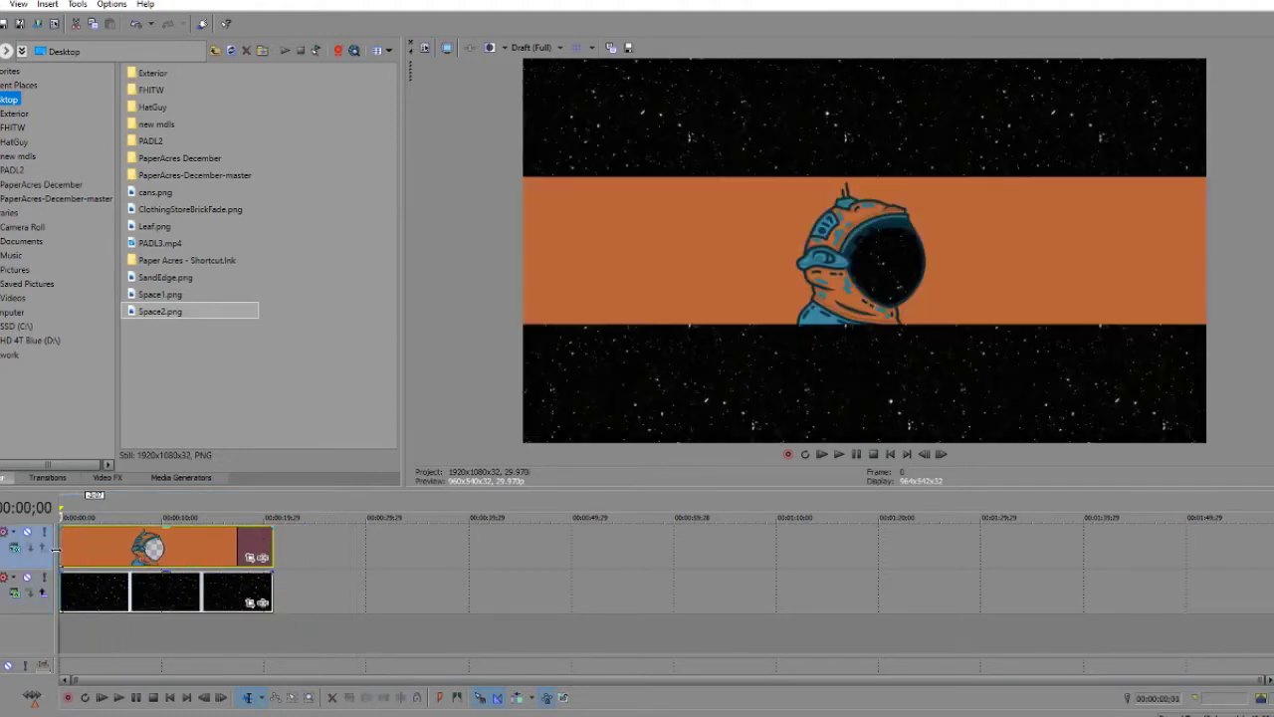
Crop the Space1 event to a widescreen frame around the helmet, about 1,868 by 1,051, using Event Pan/Crop
click(251, 558)
scroll(447, 420, down, 3)
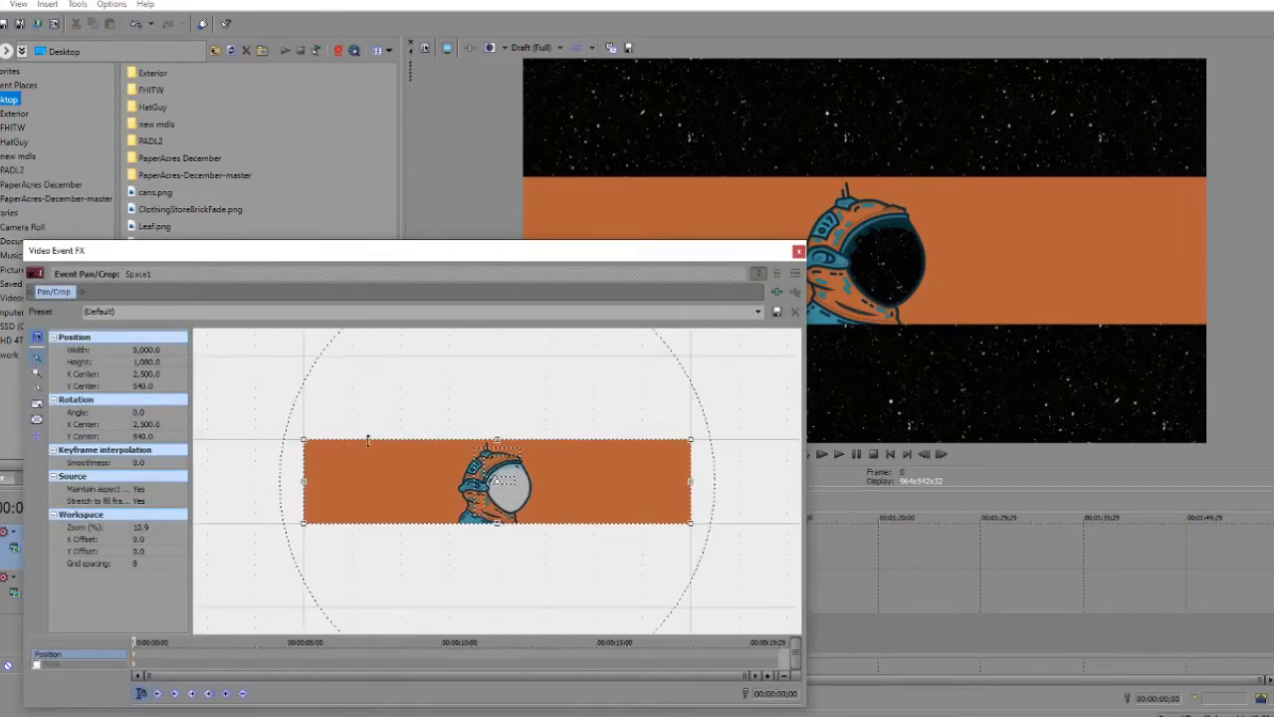
drag(303, 440, 315, 450)
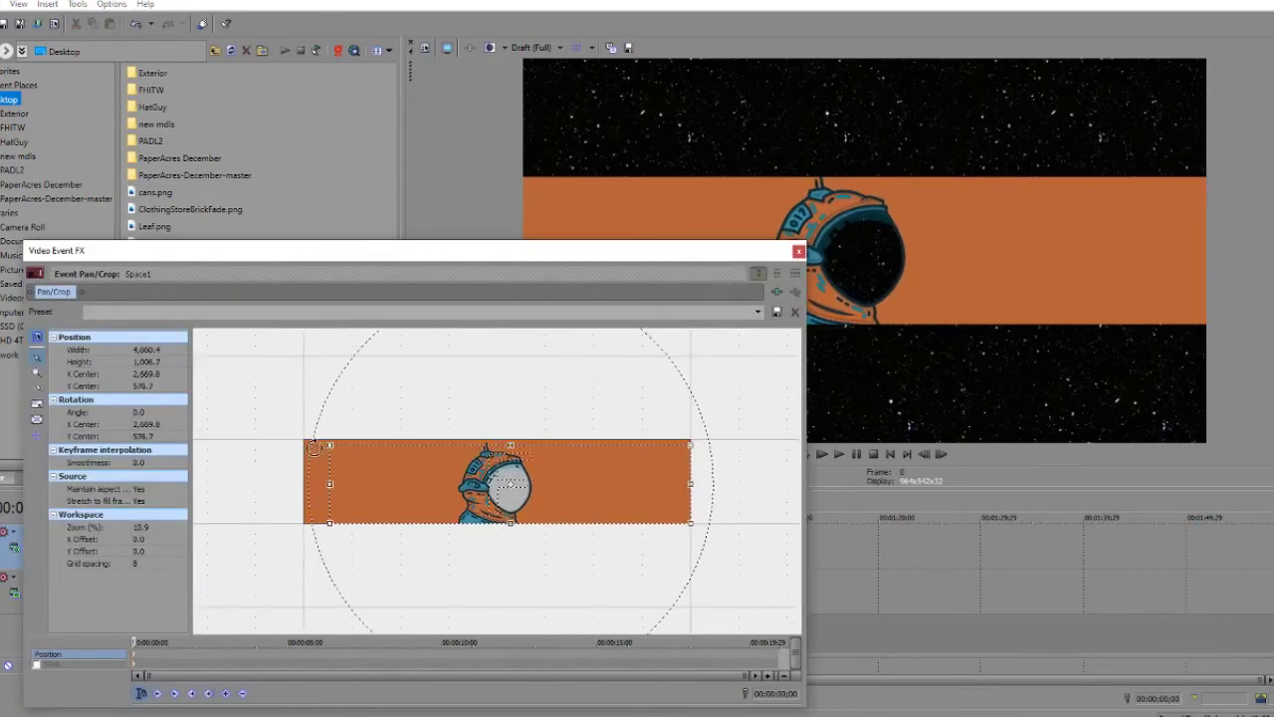
key(ctrl+z)
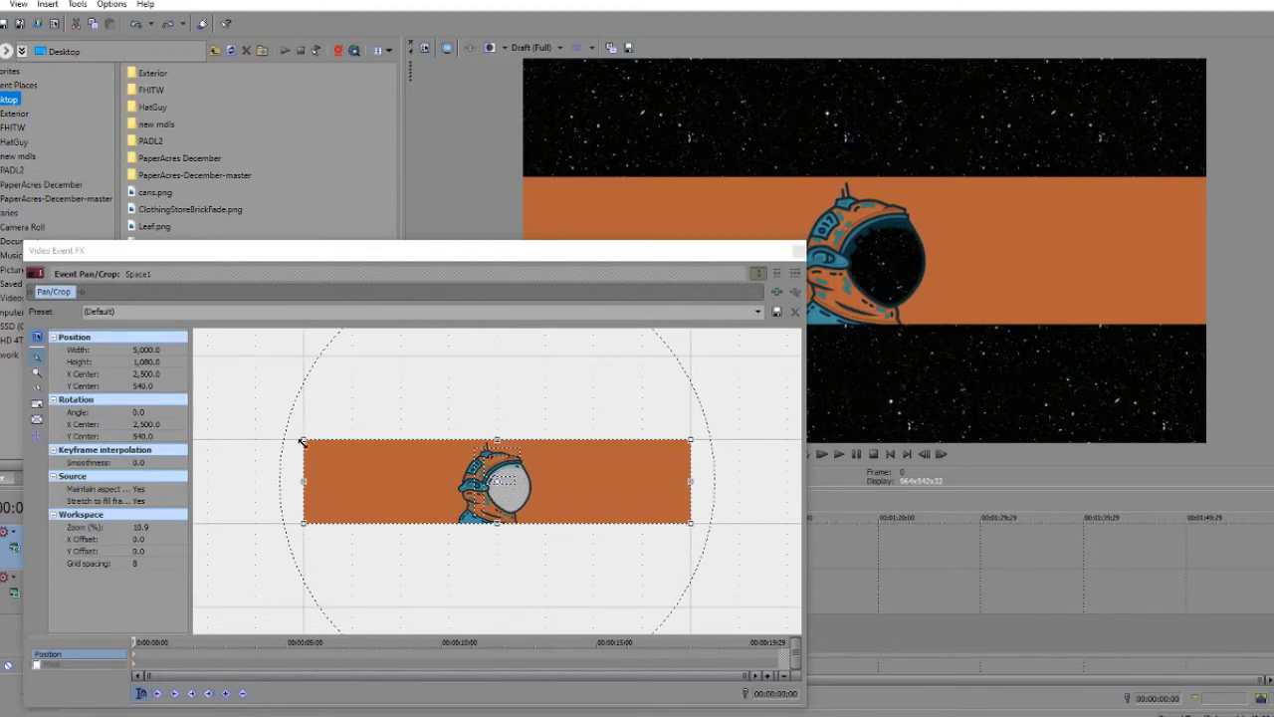
drag(305, 480, 424, 481)
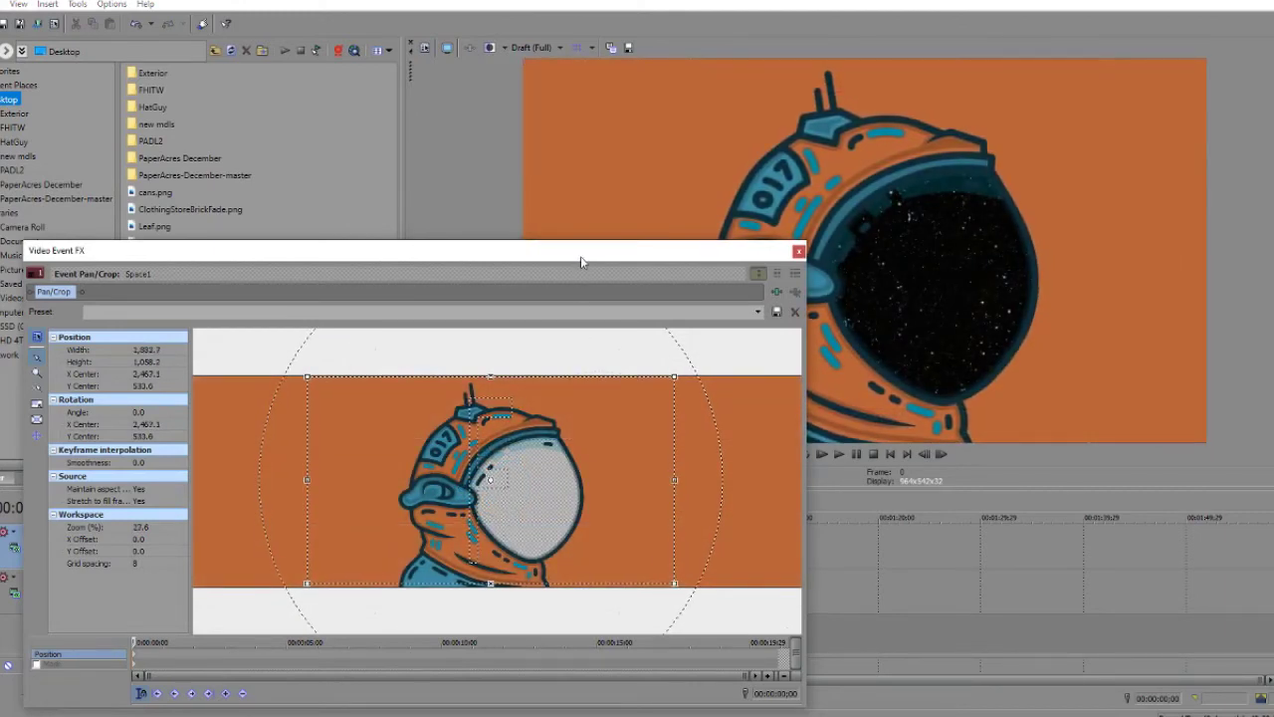
drag(581, 256, 542, 224)
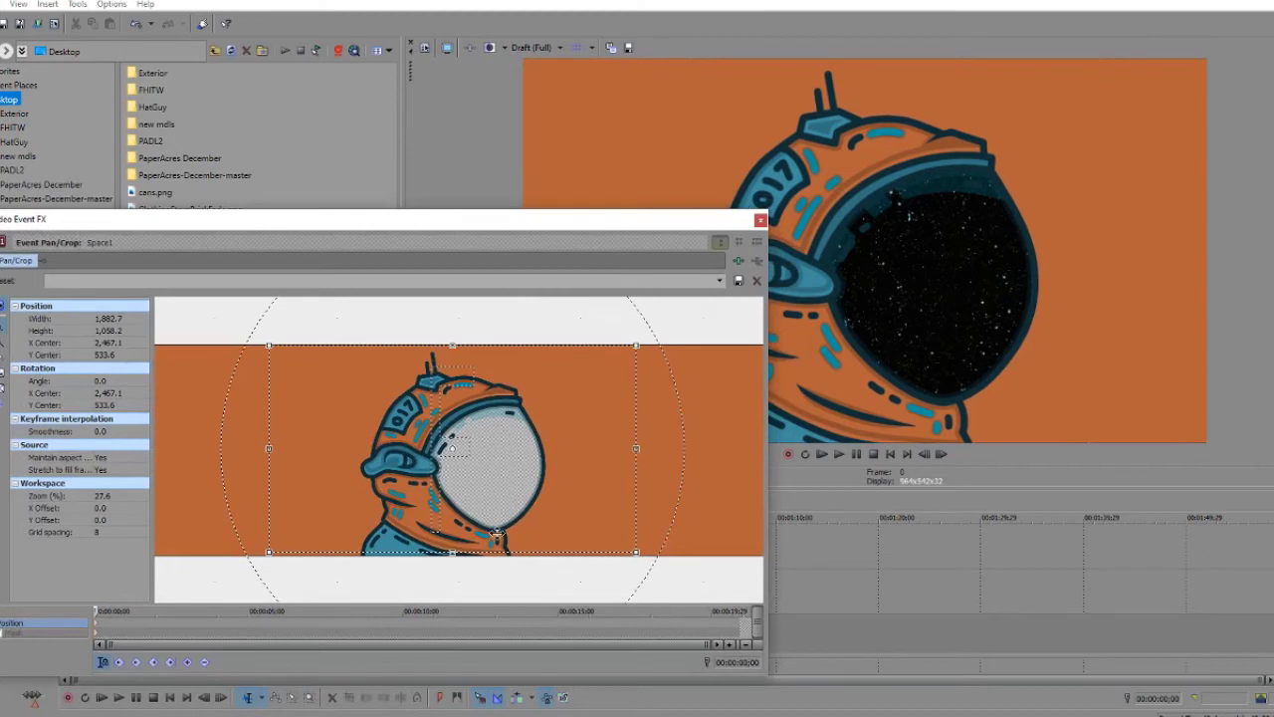
drag(531, 468, 531, 468)
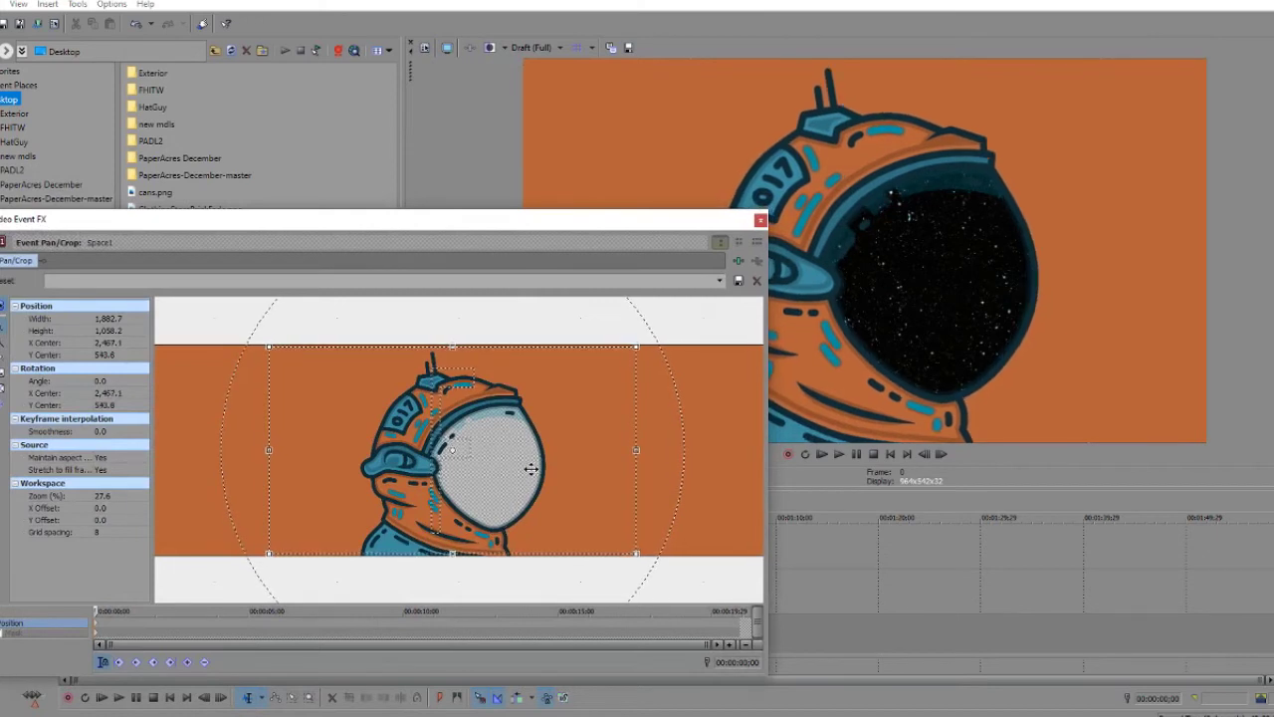
drag(637, 554, 633, 551)
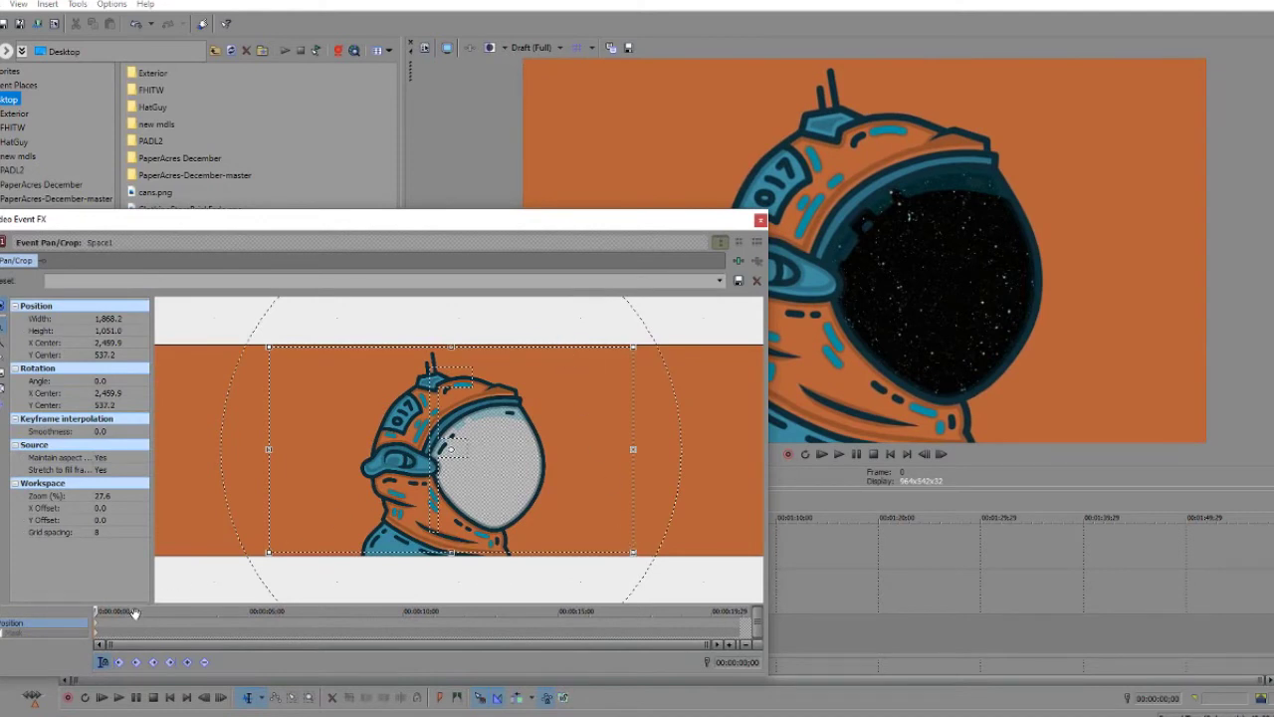
drag(428, 227, 450, 221)
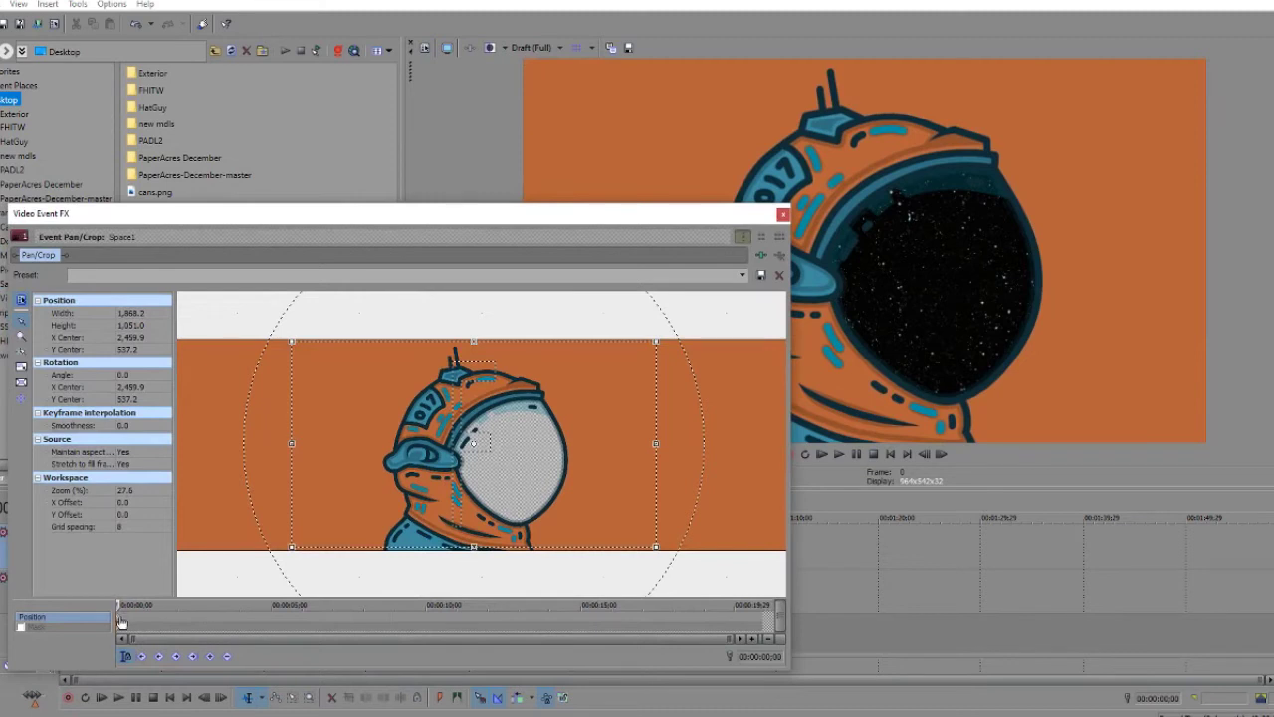
Add a pan/crop keyframe at about 5 seconds with the crop frame shifted horizontally to an X center of 3,105.7
drag(118, 605, 120, 604)
drag(275, 607, 271, 606)
drag(382, 448, 509, 447)
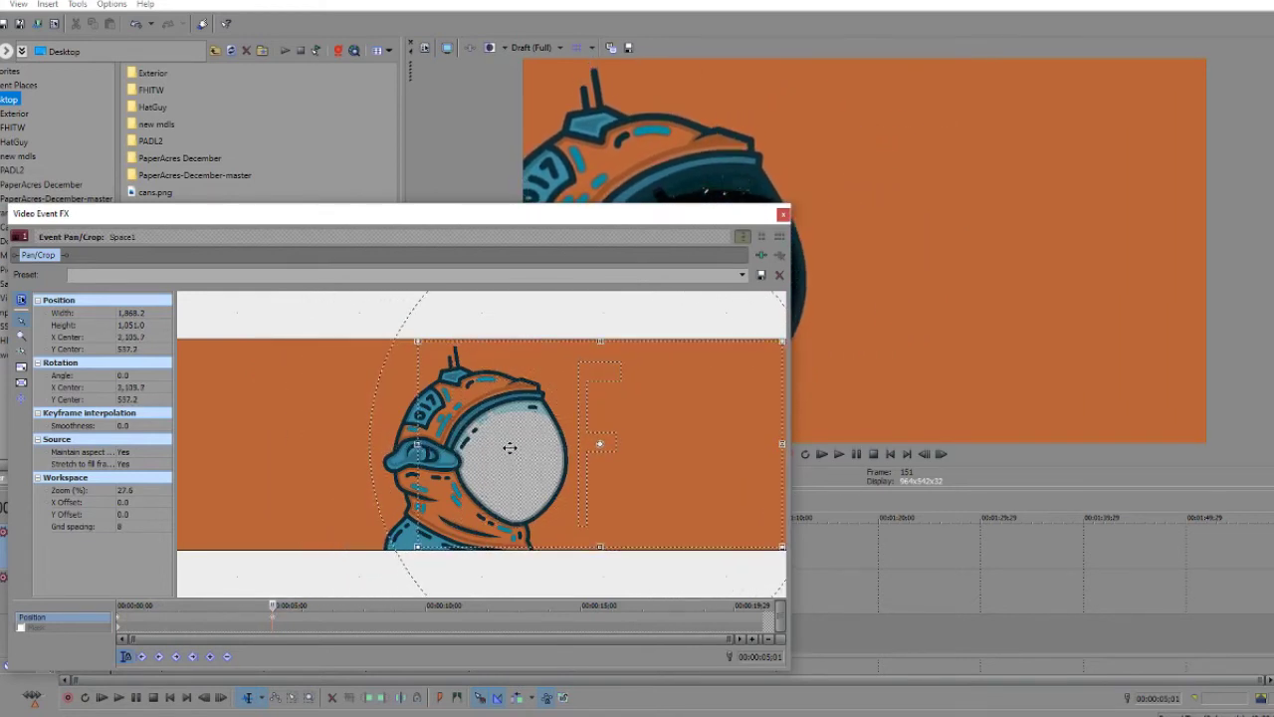
click(444, 614)
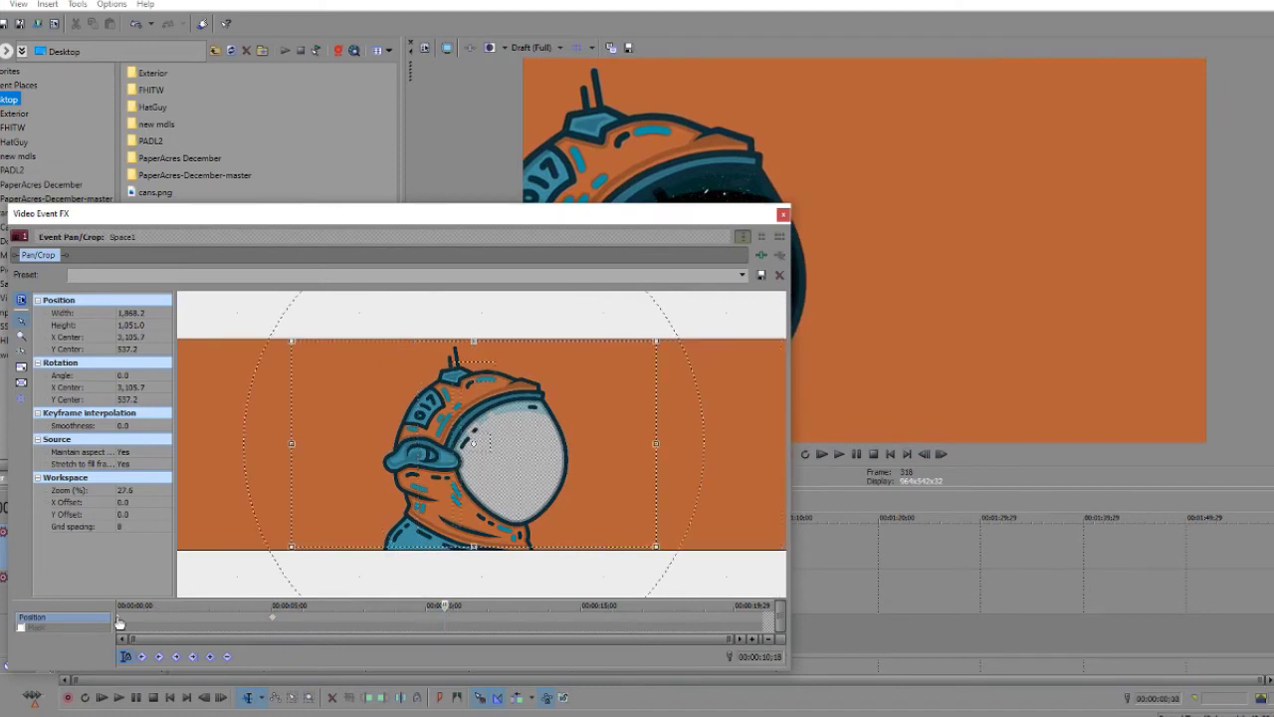
Repeat the starting pan/crop keyframe at 00:00:09;15, then add one at 00:00:13;23 with the crop frame shifted to X center 2,982.4
click(119, 622)
click(410, 618)
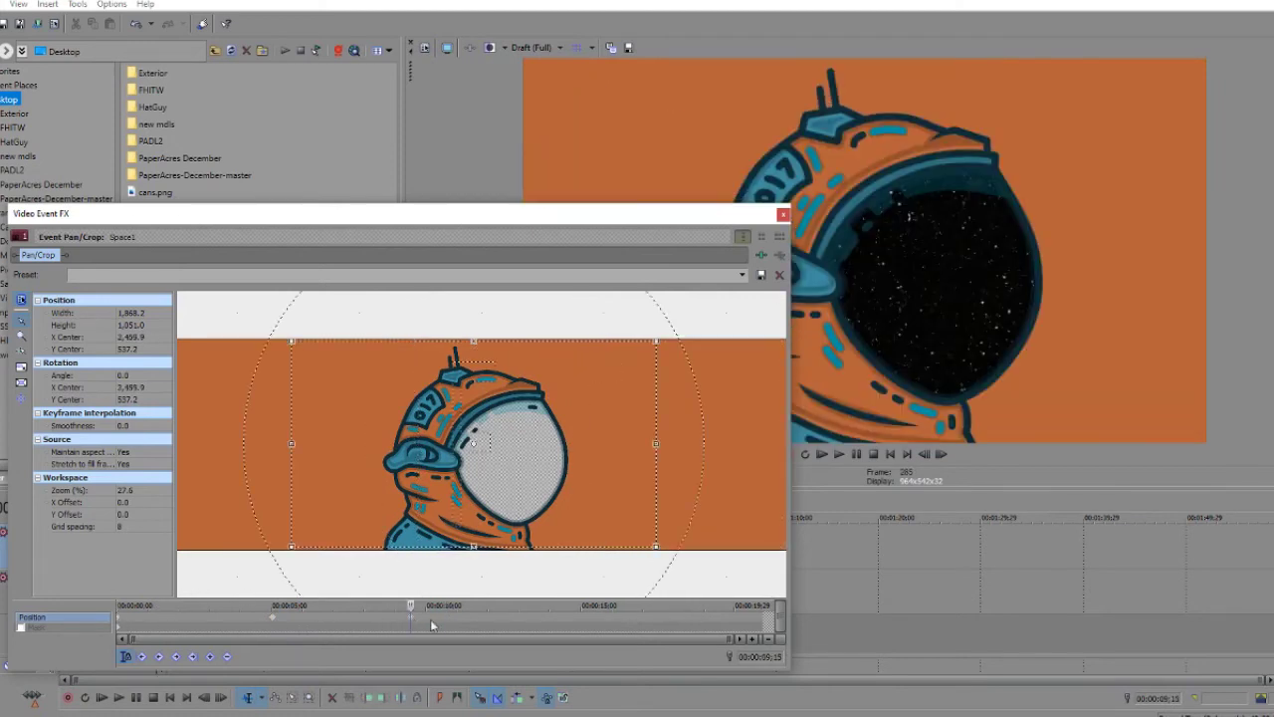
click(543, 620)
drag(515, 441, 624, 442)
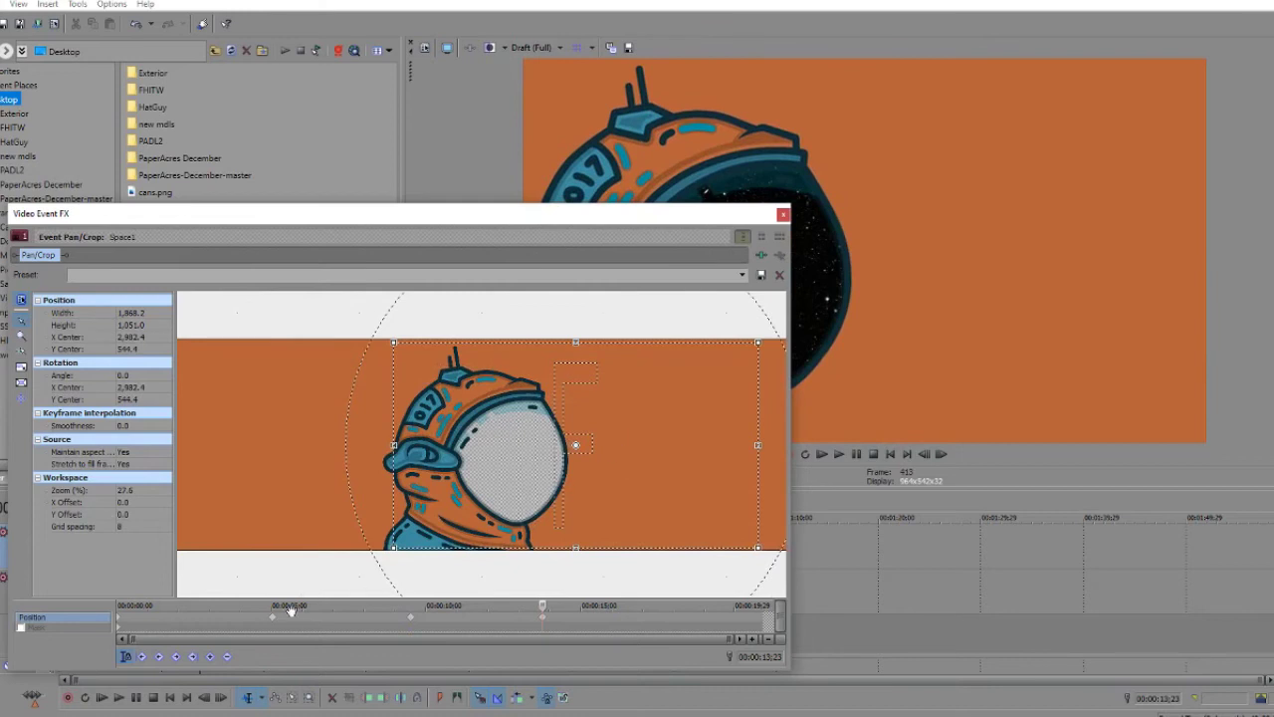
Copy the 00:00:09;15 pan/crop keyframe to 00:00:17;24 so the helmet returns to its starting framing, and close the Video Event FX window
drag(414, 622, 657, 617)
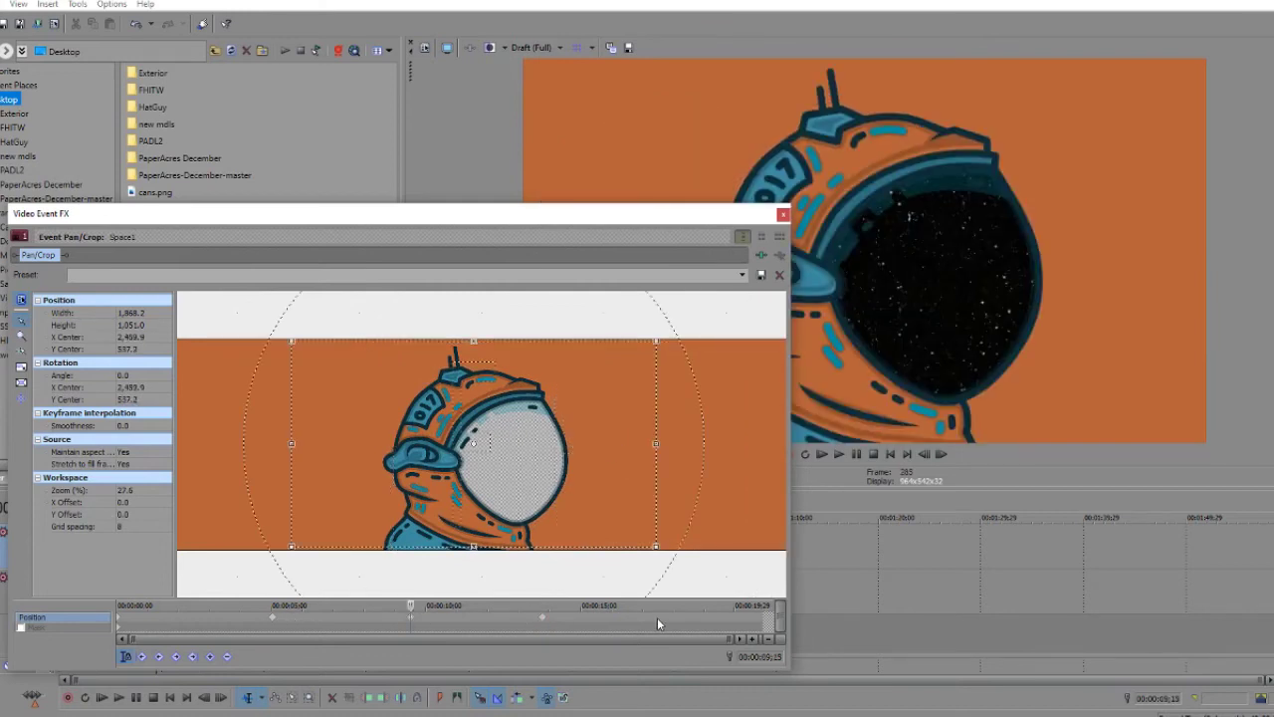
click(667, 620)
click(783, 216)
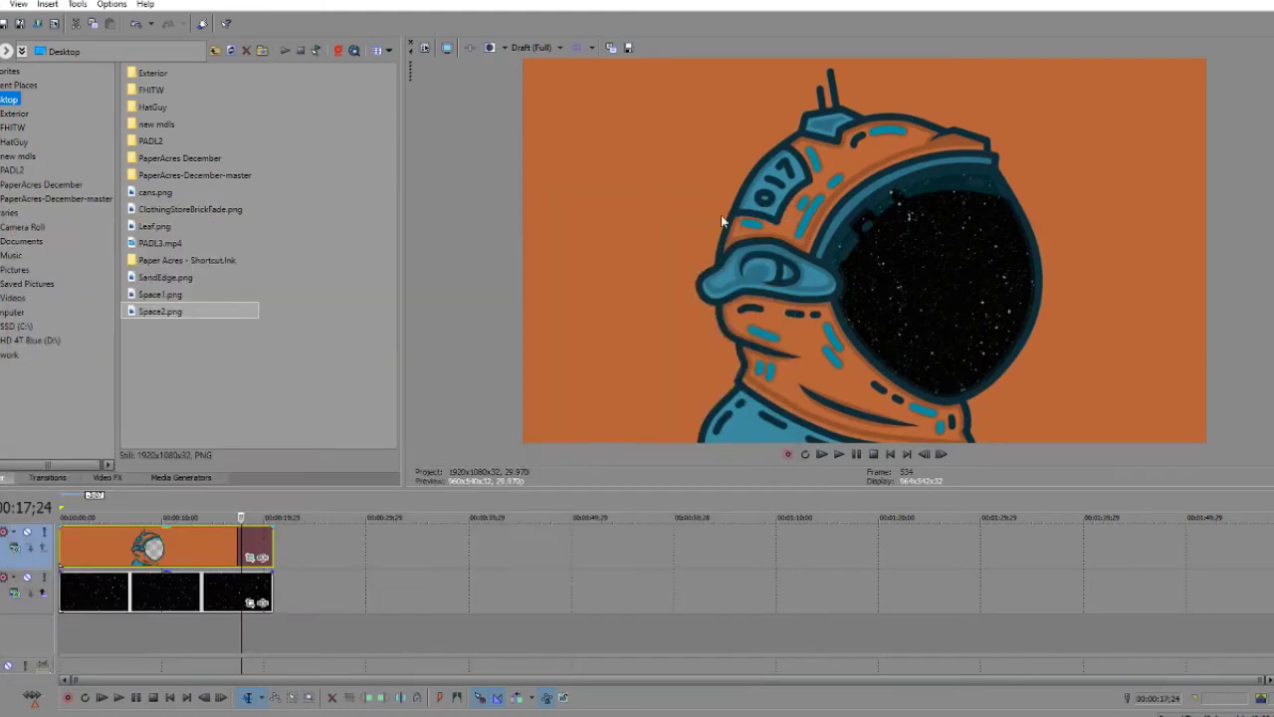
Render the project to the desktop as Untitled.mp4 using the MainConcept AVC/AAC Sony Tablet 720p template
click(2, 4)
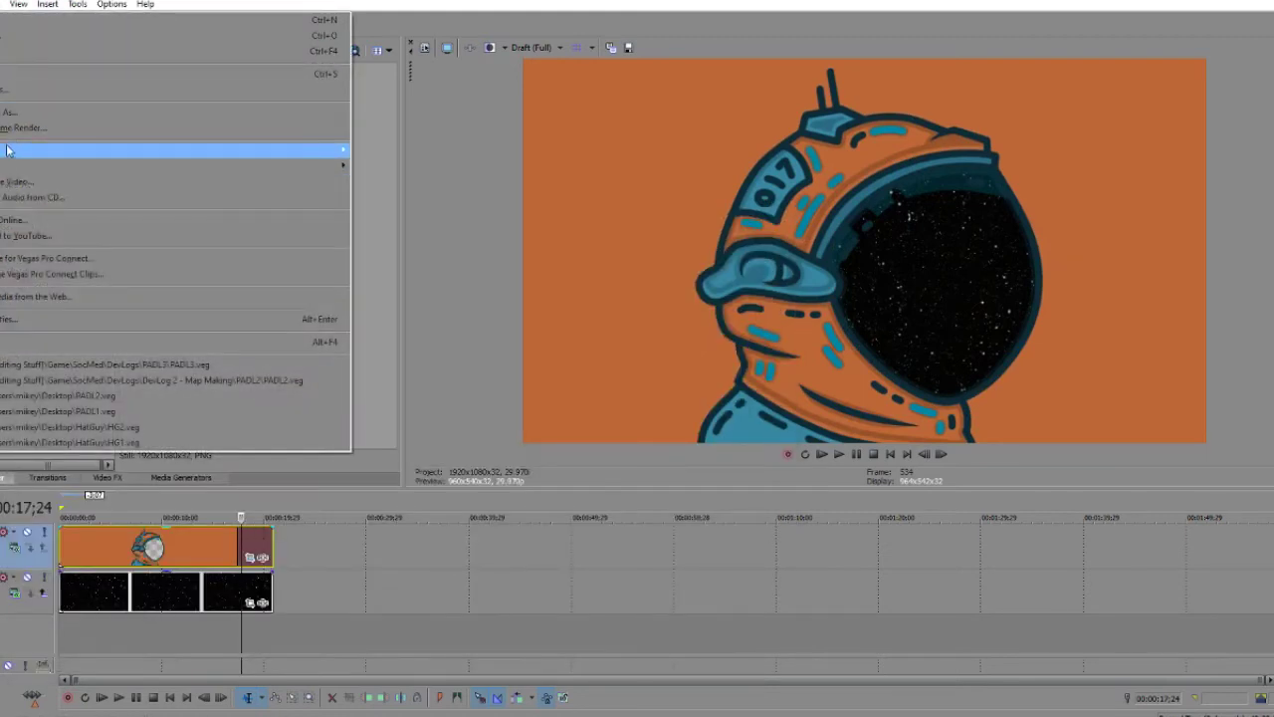
click(6, 111)
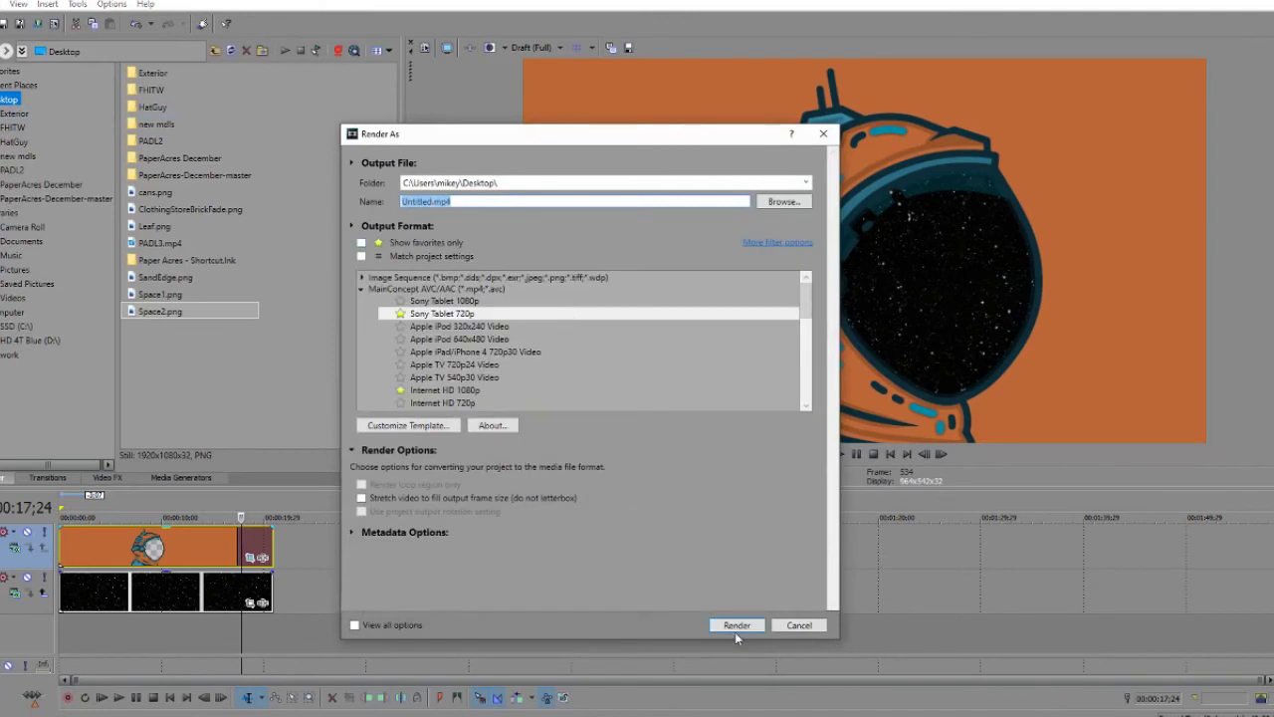
click(738, 629)
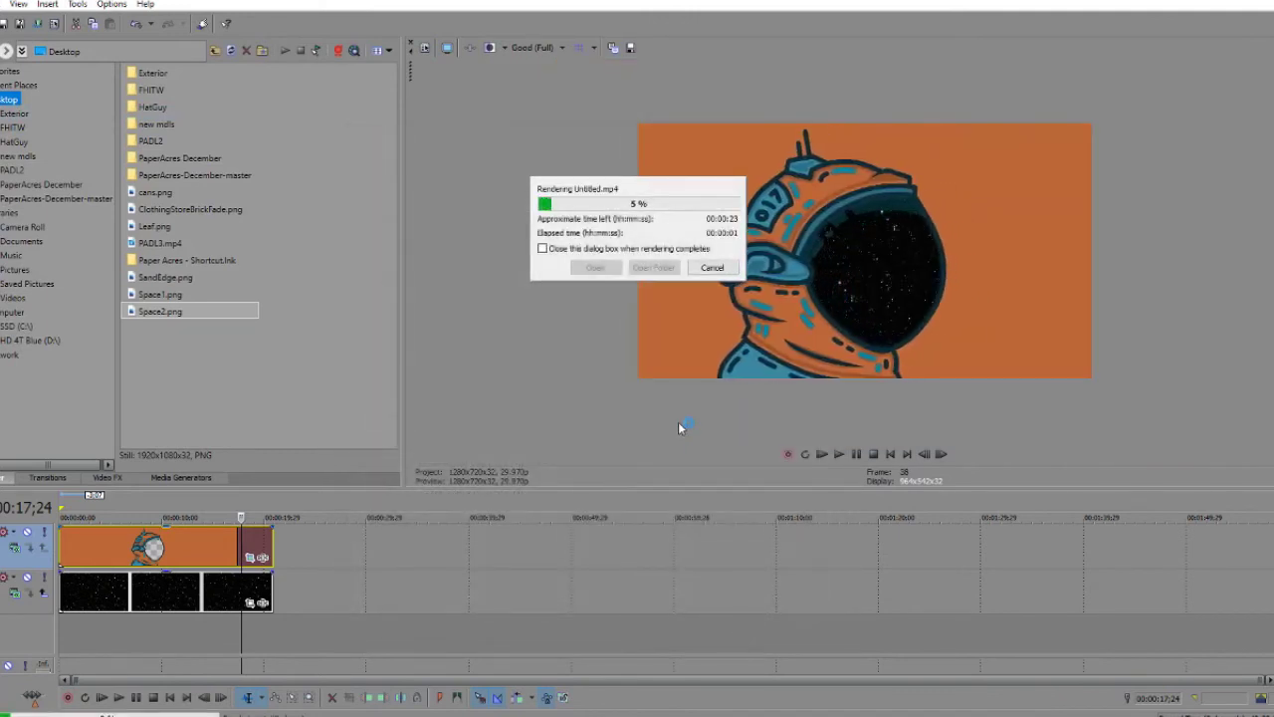